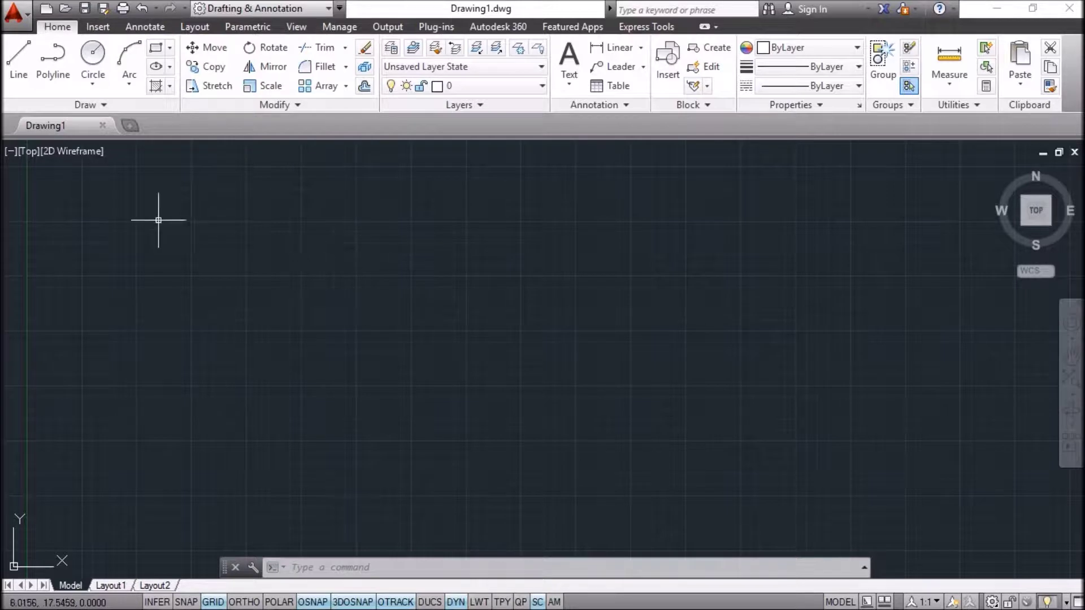
# Start the RECTANG command from the Draw panel's rectangle options, so it awaits a first corner.
pyautogui.click(169, 49)
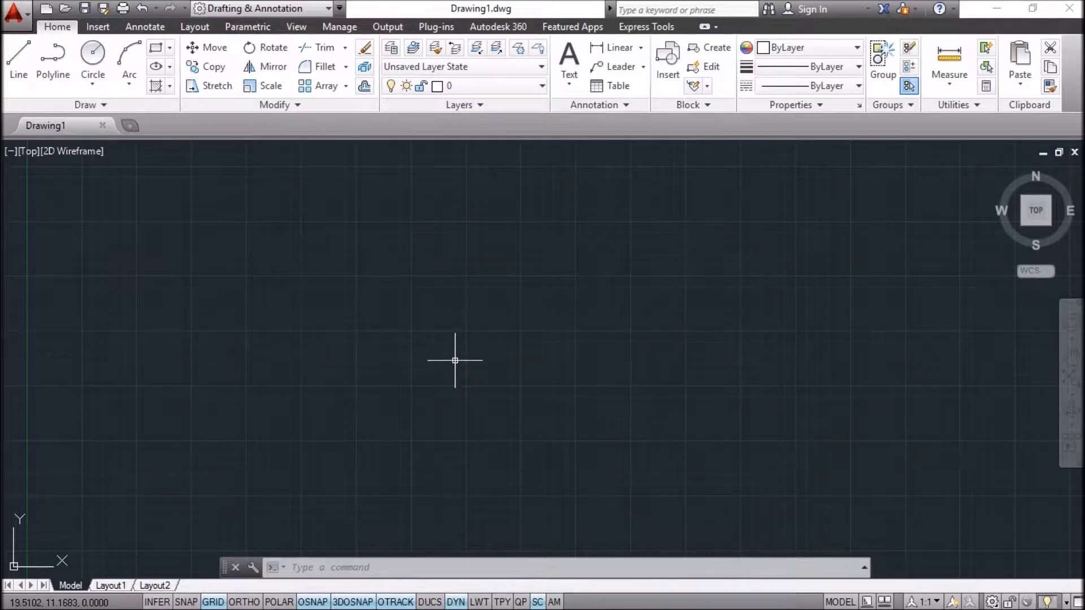
pyautogui.write('rec')
pyautogui.press('Escape')
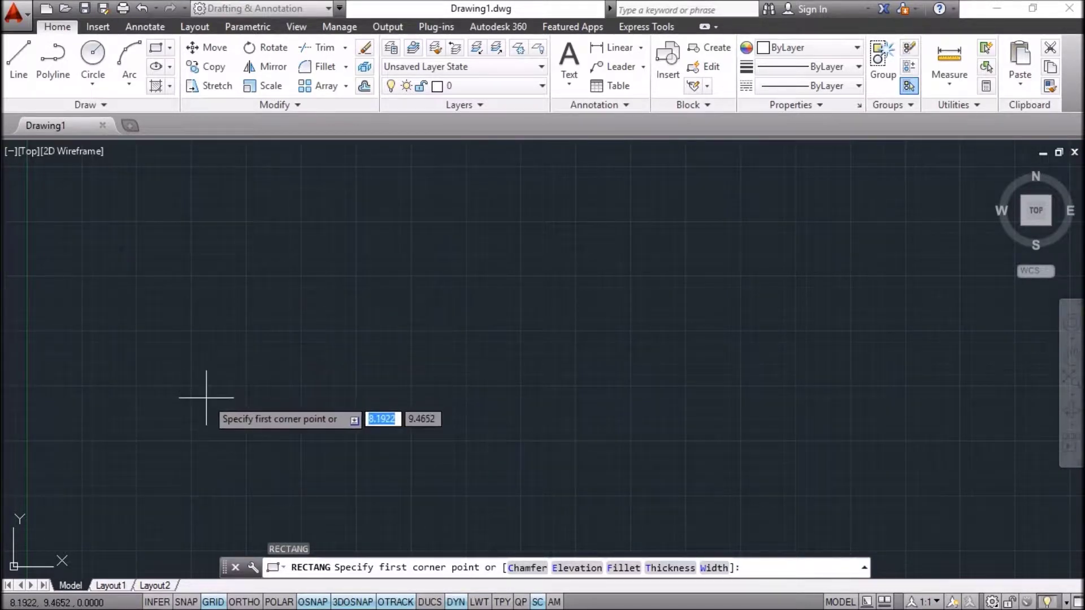
pyautogui.click(190, 459)
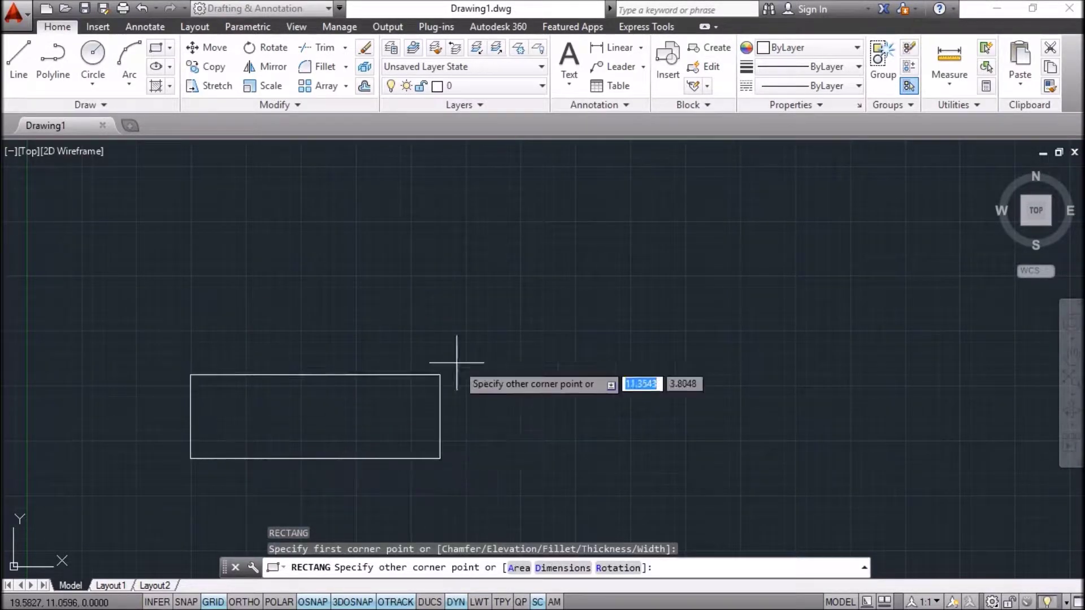
pyautogui.click(538, 258)
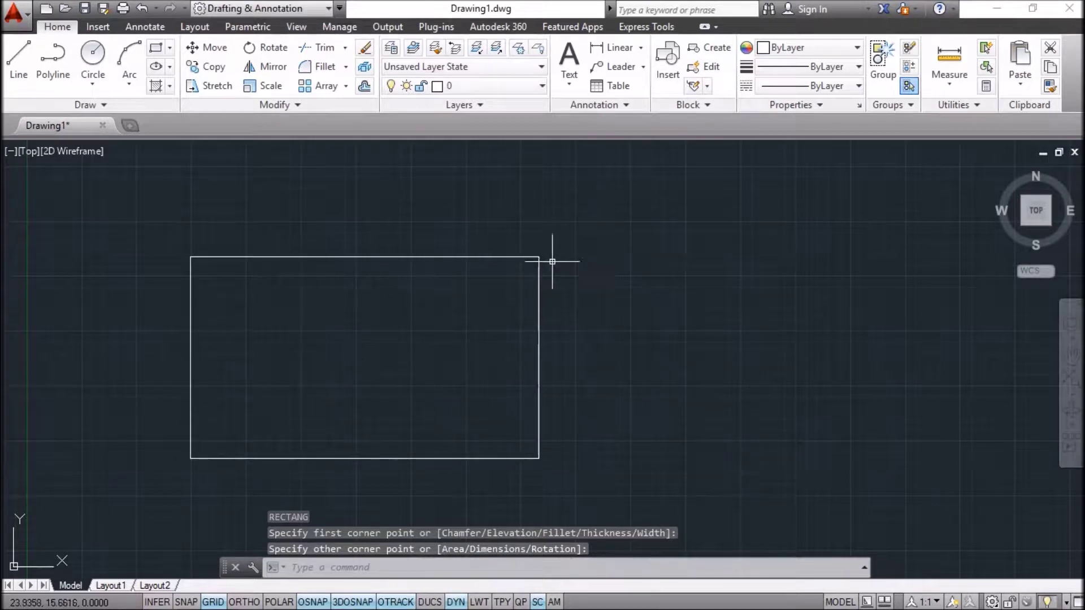
pyautogui.click(597, 233)
pyautogui.click(494, 300)
pyautogui.press('Delete')
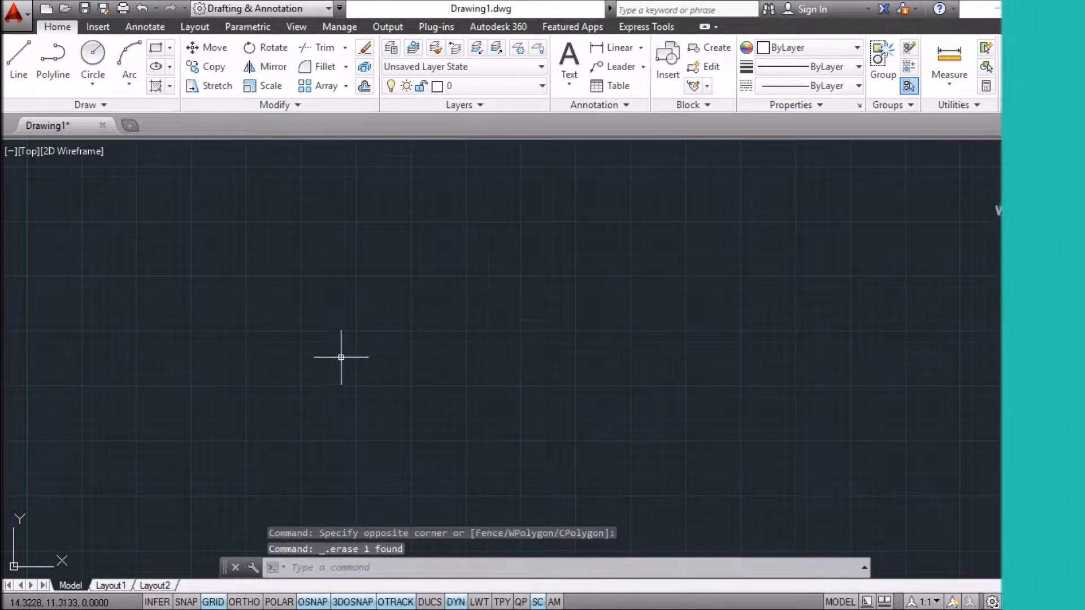
pyautogui.click(155, 49)
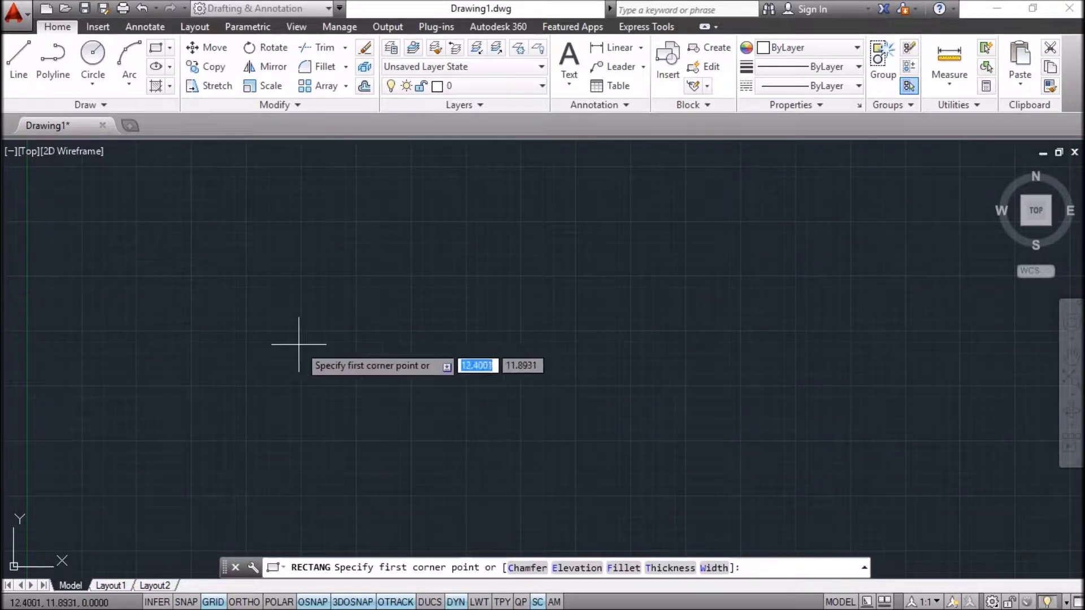
# Cancel the pending RECTANG command, leaving the canvas empty and the prompt idle.
pyautogui.press('Escape')
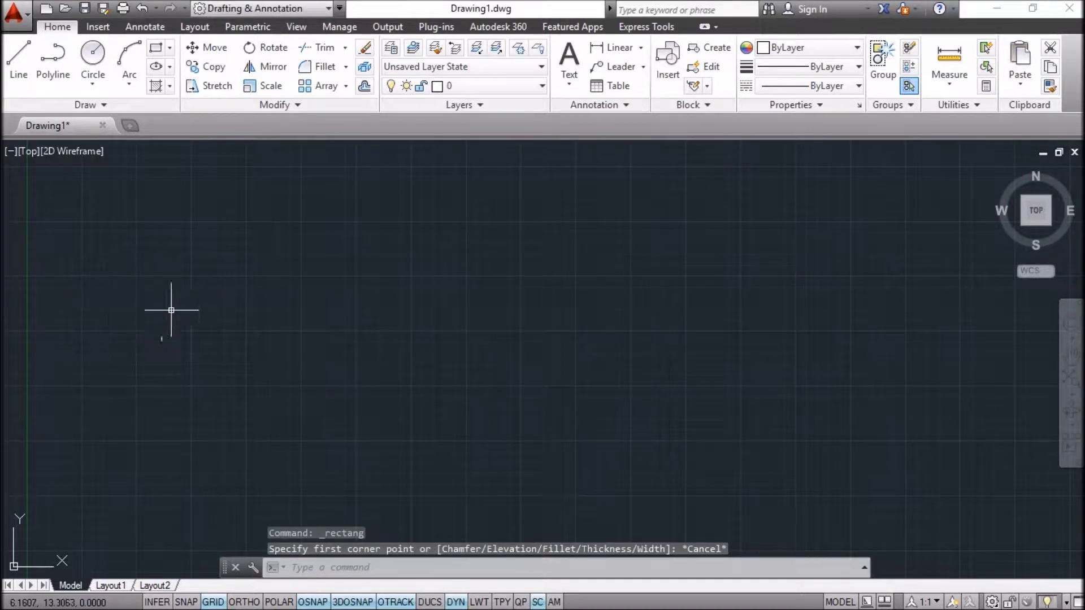
# Start a rectangle with both chamfer distances set to 2.
pyautogui.write('rec')
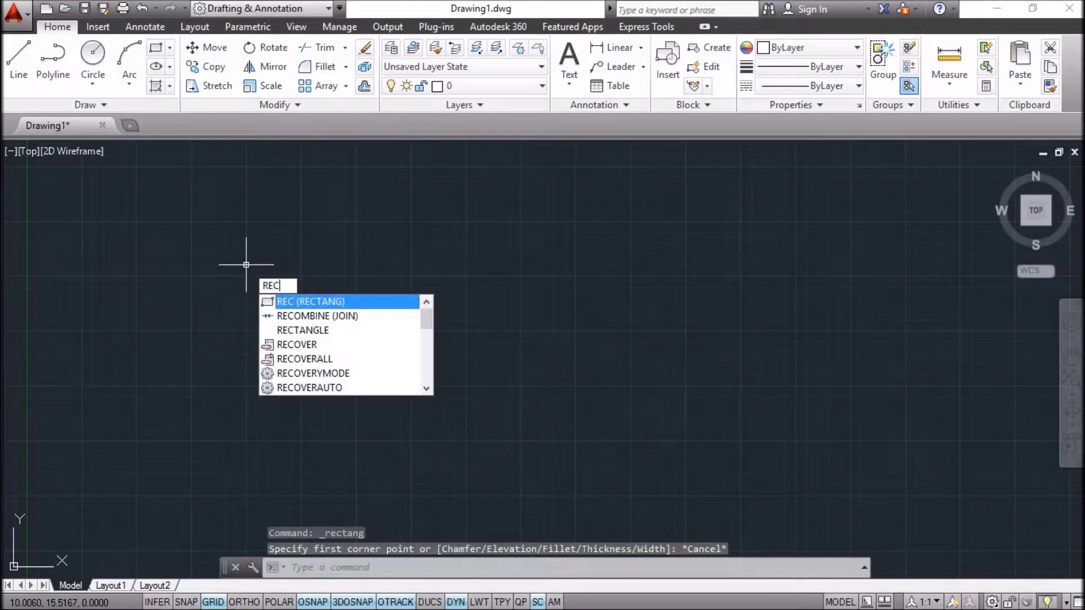
pyautogui.press('Return')
pyautogui.write('c')
pyautogui.press('Return')
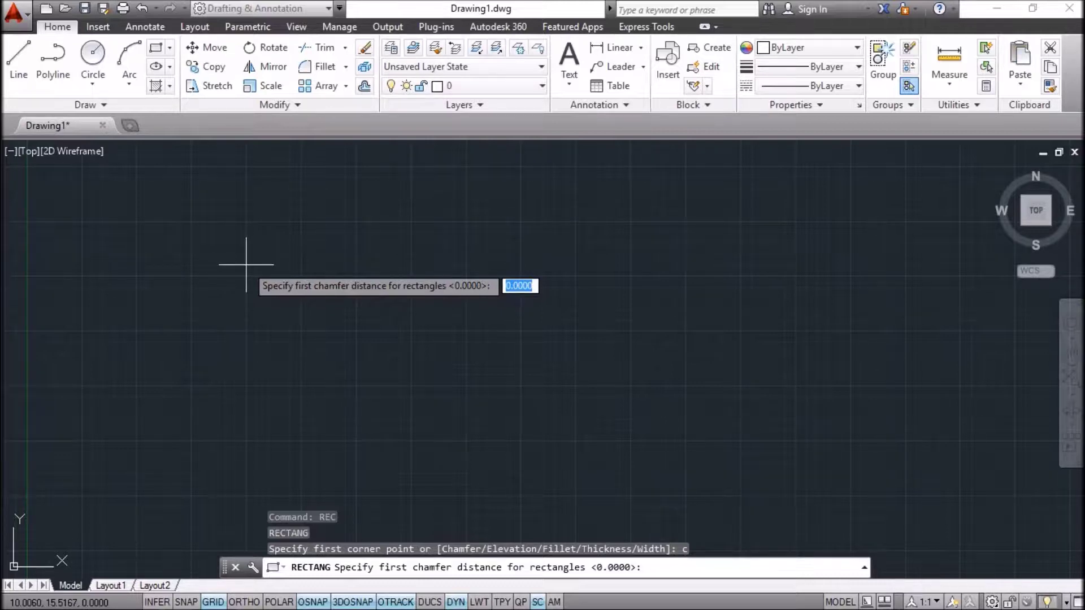
pyautogui.write('2')
pyautogui.press('Return')
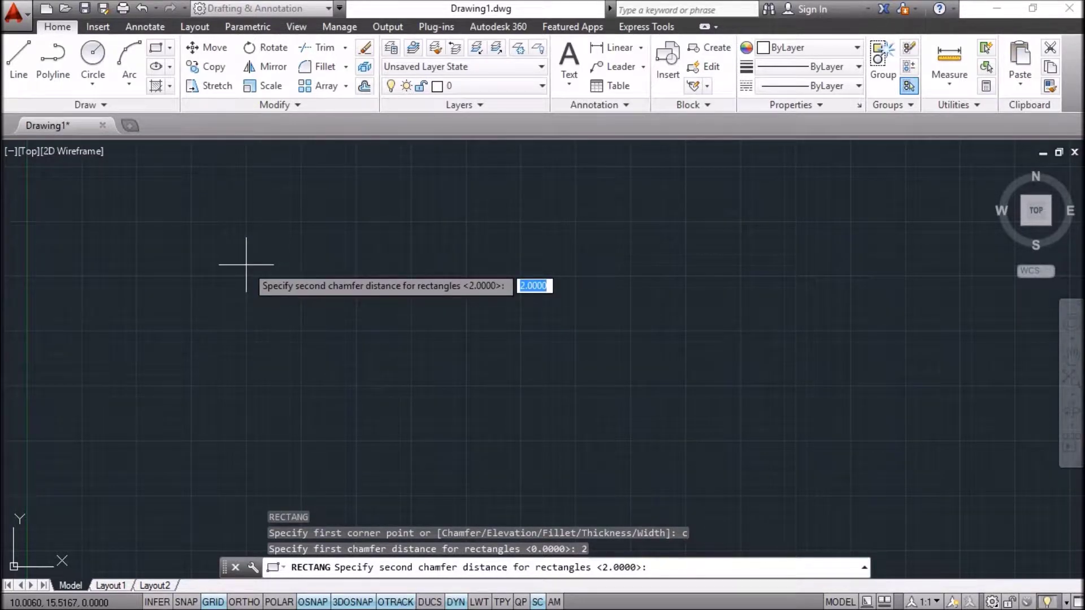
pyautogui.write('2')
pyautogui.press('Return')
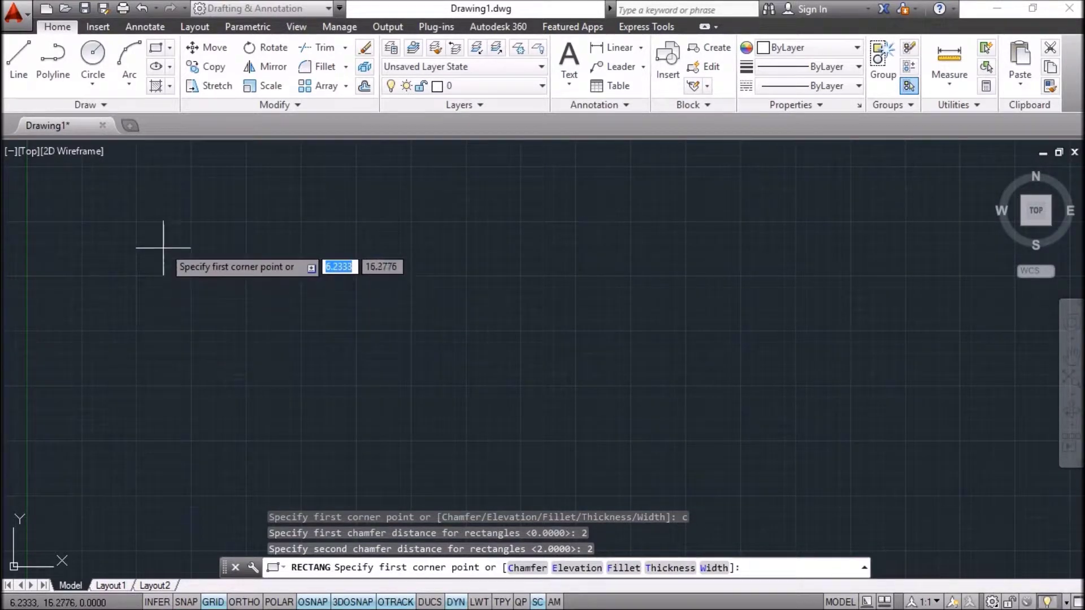
# Draw the chamfered rectangle between two corners, then crossing-select and delete it.
pyautogui.click(164, 229)
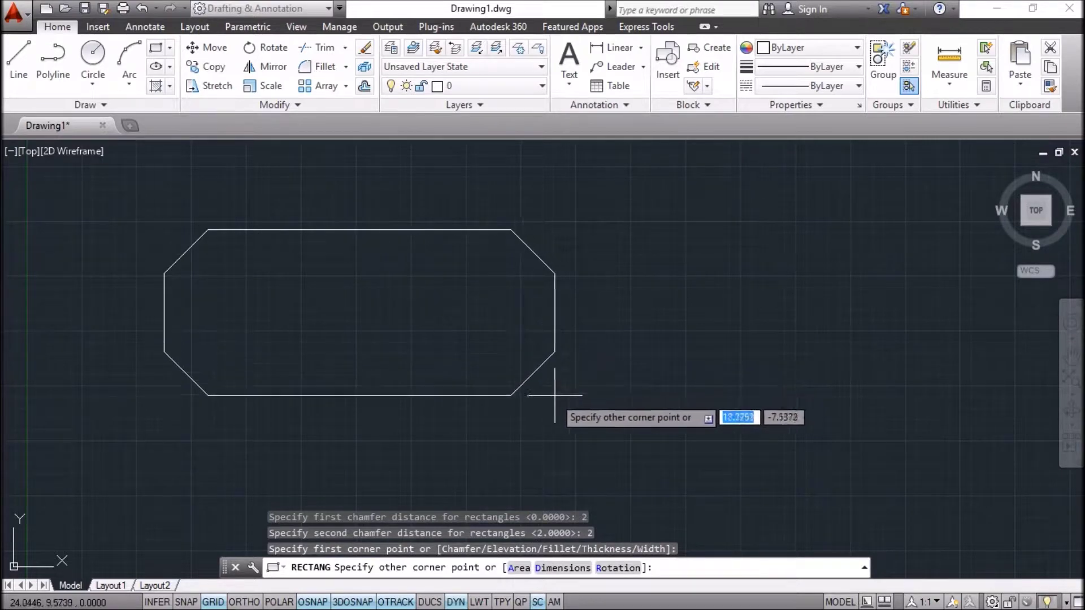
pyautogui.click(550, 414)
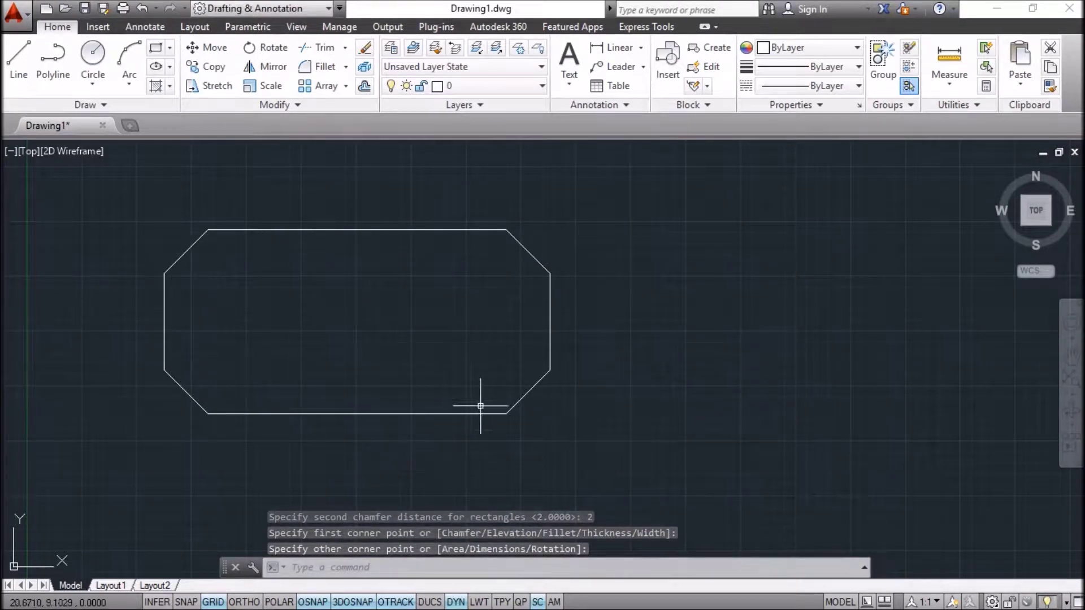
pyautogui.click(631, 221)
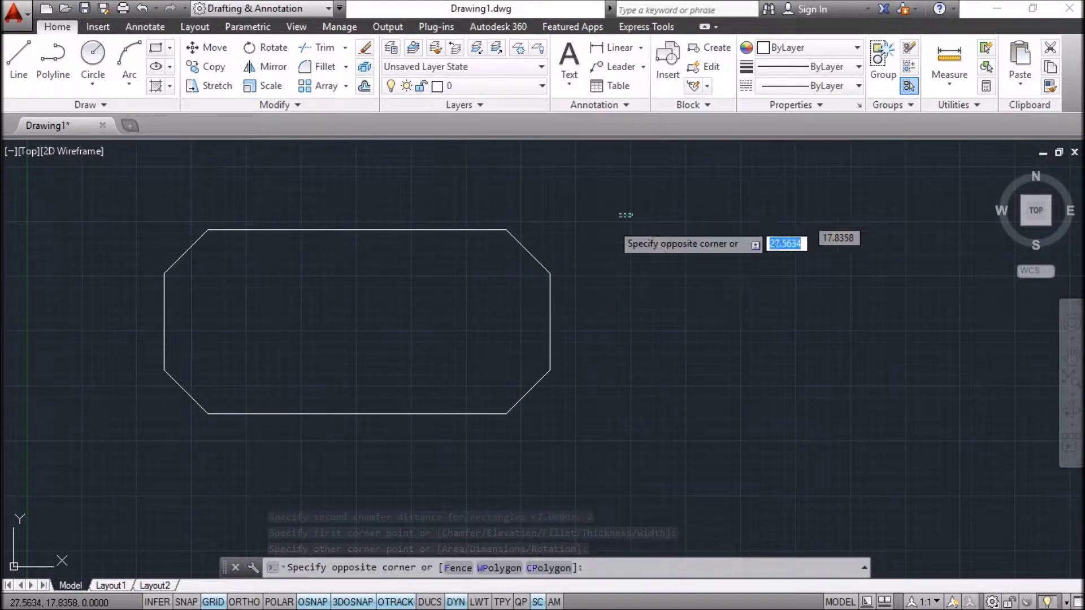
pyautogui.click(469, 311)
pyautogui.press('Delete')
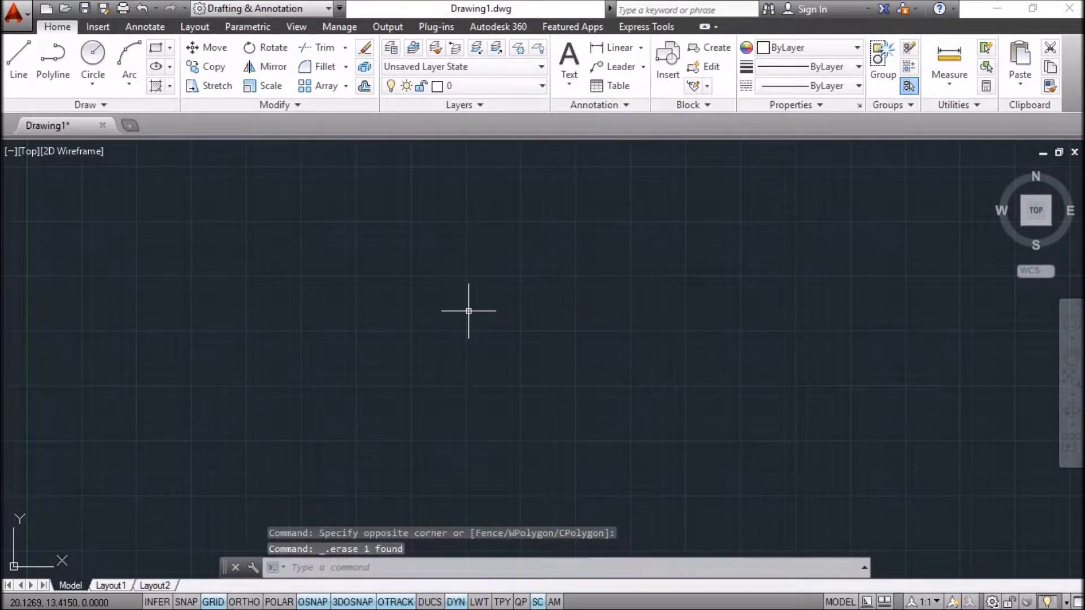
# Draw a chamfered rectangle at elevation 20 by picking two opposite corners.
pyautogui.write('REC')
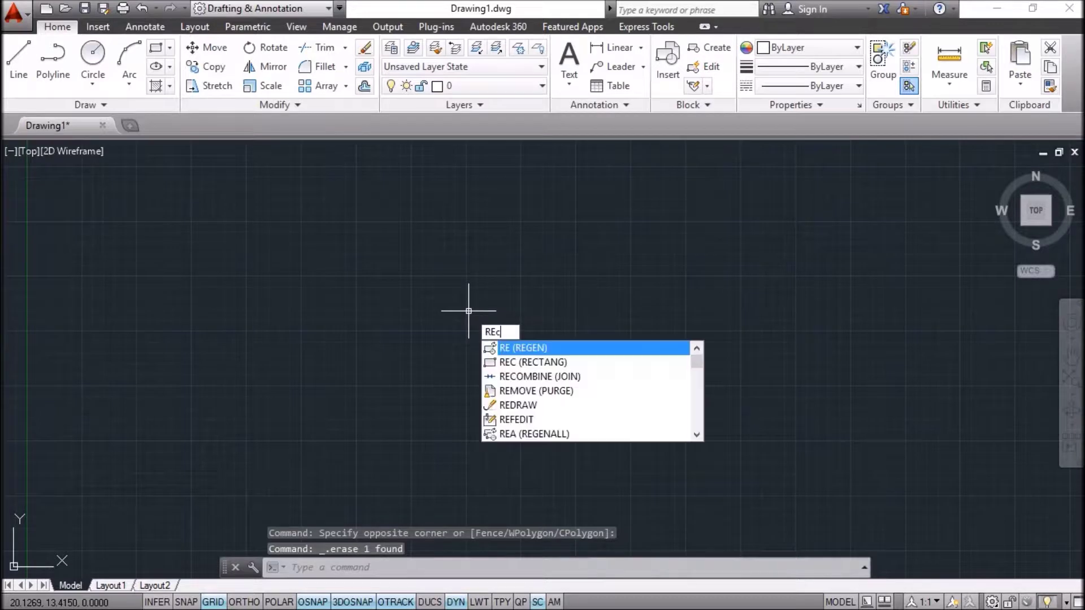
pyautogui.press('Return')
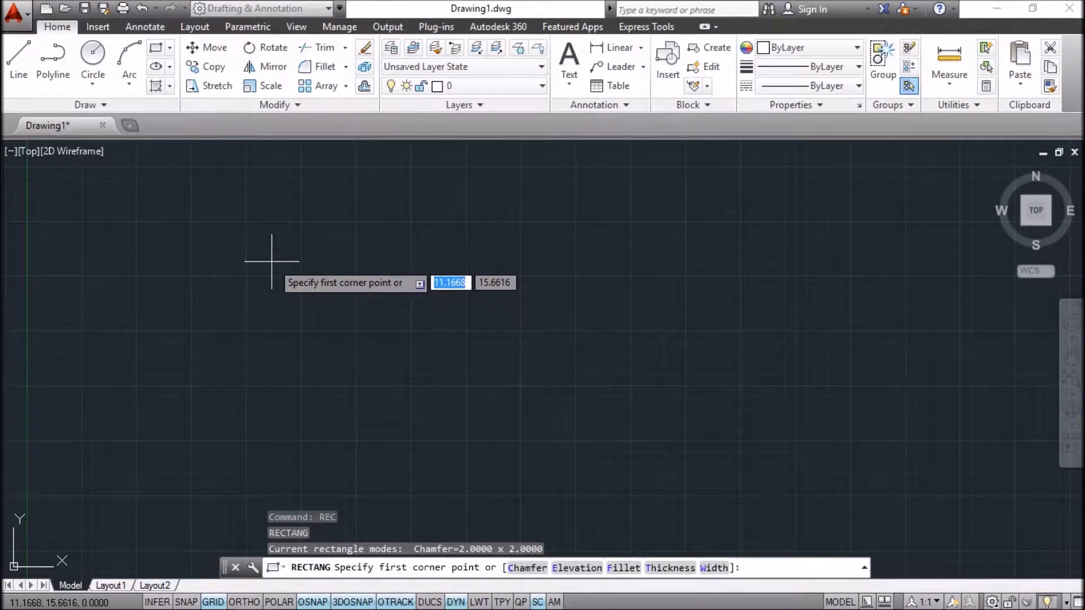
pyautogui.write('e')
pyautogui.press('Return')
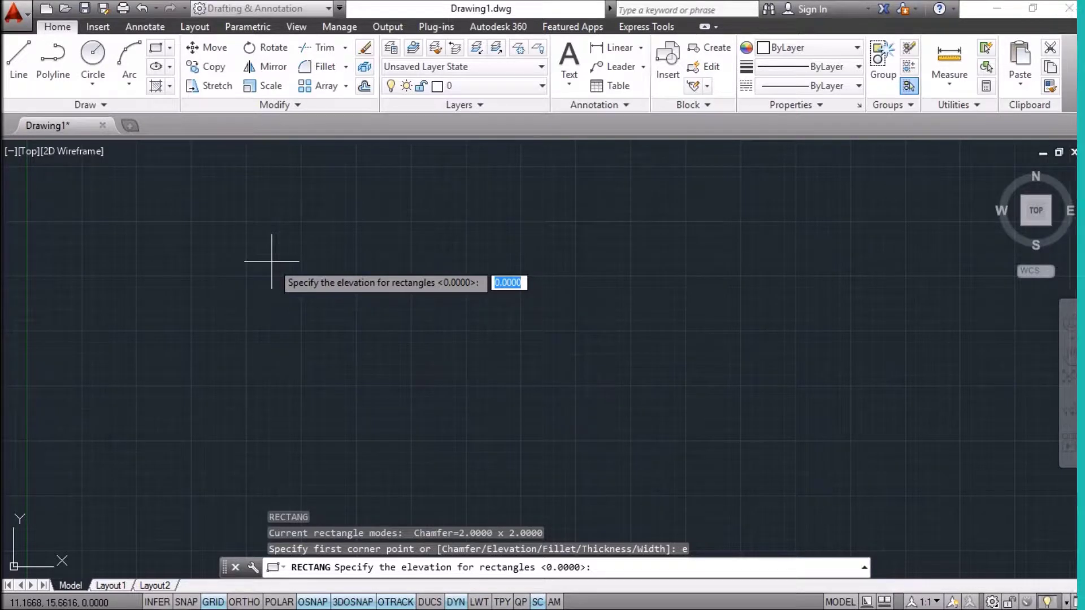
pyautogui.write('20')
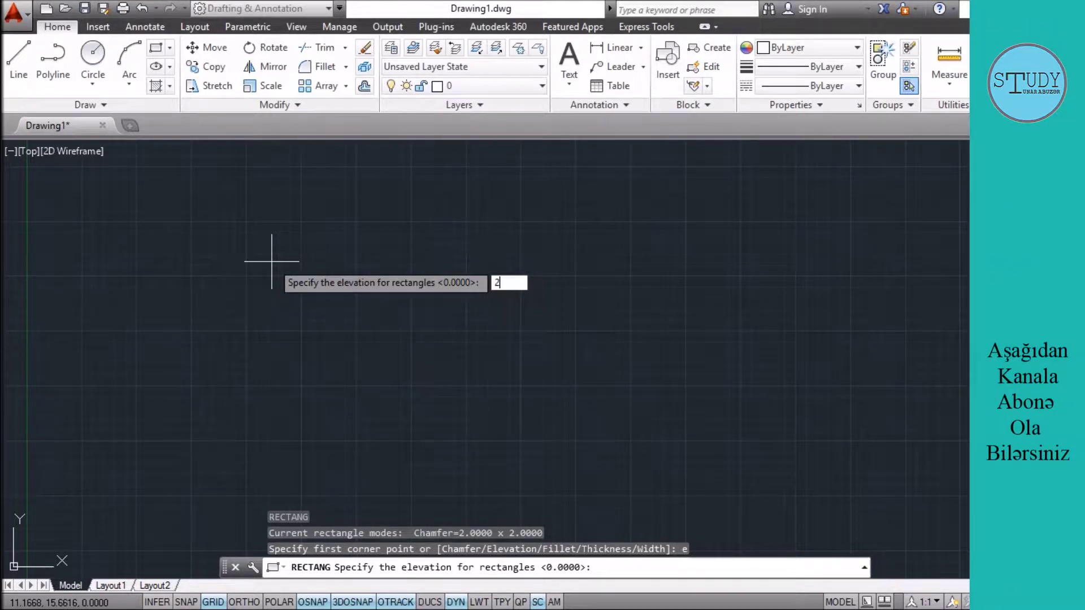
pyautogui.press('Return')
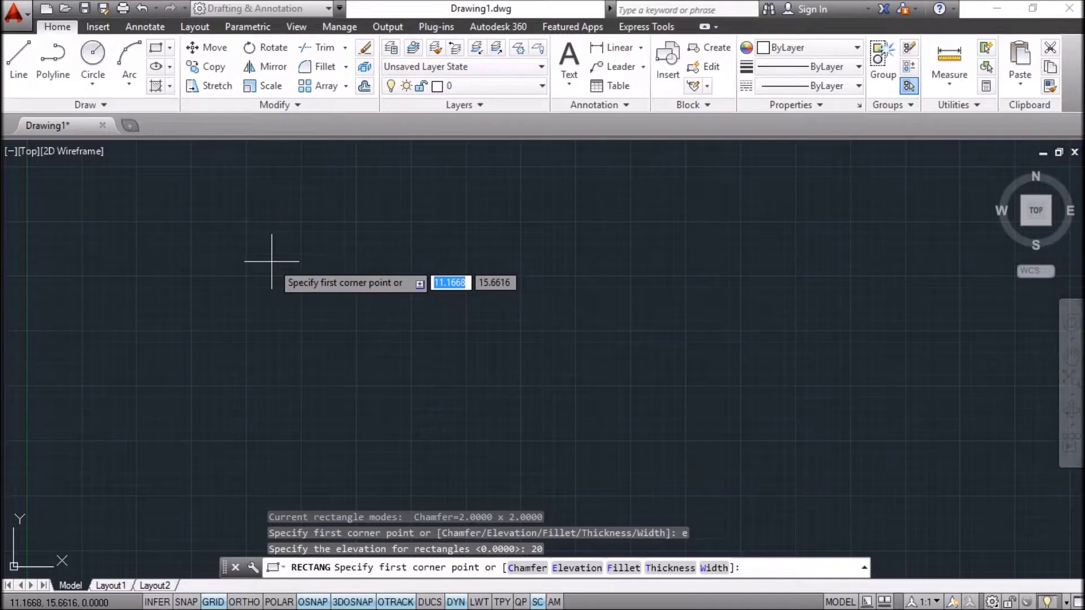
pyautogui.click(229, 207)
pyautogui.click(667, 388)
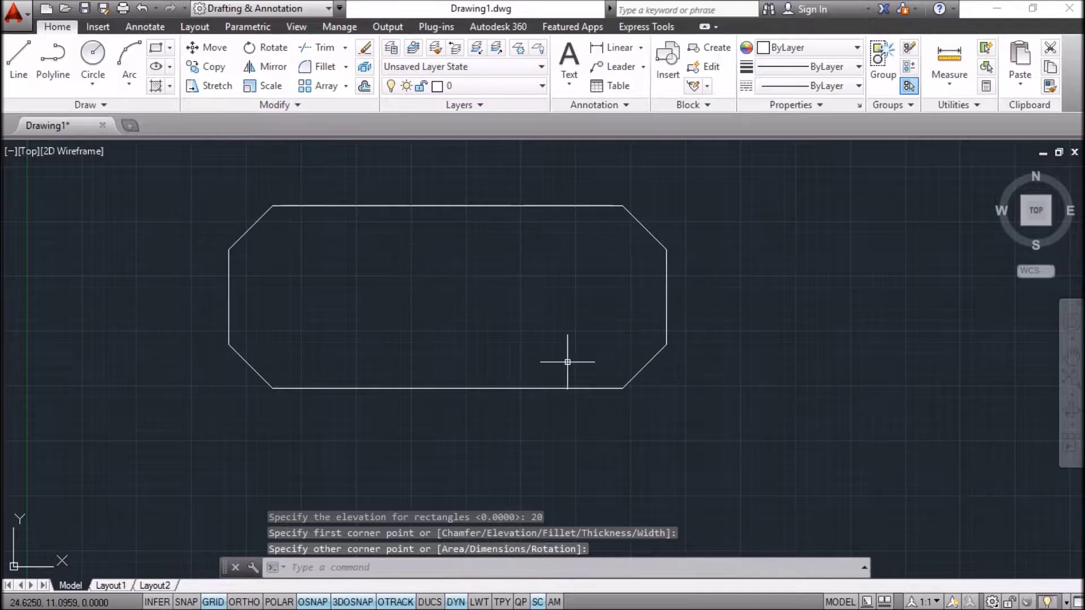
pyautogui.scroll(-2, 553, 343)
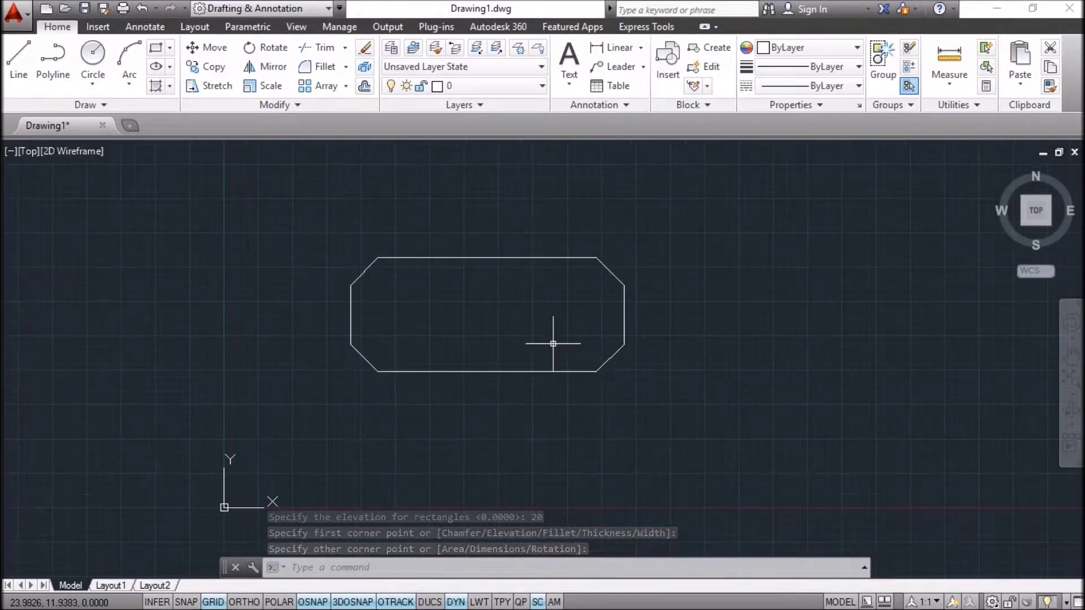
# Pan and orbit the view to show the rectangle floating above the XY plane.
pyautogui.moveTo(551, 391); pyautogui.dragTo(537, 360, button='middle')
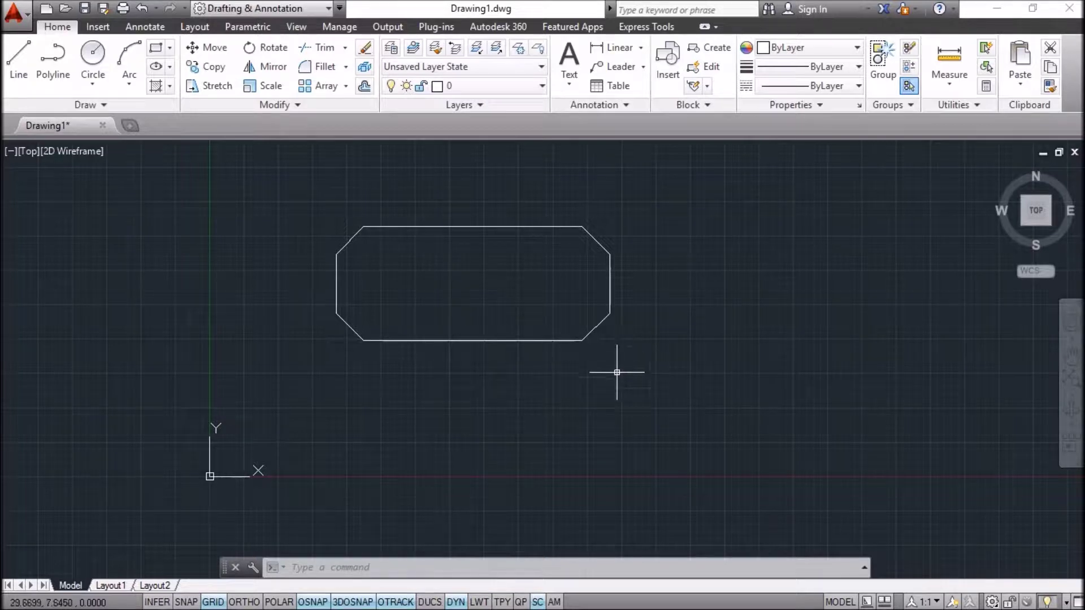
pyautogui.keyDown('shift'); pyautogui.moveTo(627, 382); pyautogui.dragTo(629, 388, button='middle'); pyautogui.keyUp('shift')
pyautogui.moveTo(618, 362)
pyautogui.keyDown('shift'); pyautogui.mouseDown(button='middle')
pyautogui.moveTo(552, 300)
pyautogui.moveTo(460, 257)
pyautogui.moveTo(358, 227)
pyautogui.moveTo(333, 223)
pyautogui.moveTo(334, 235)
pyautogui.mouseUp(button='middle'); pyautogui.keyUp('shift')
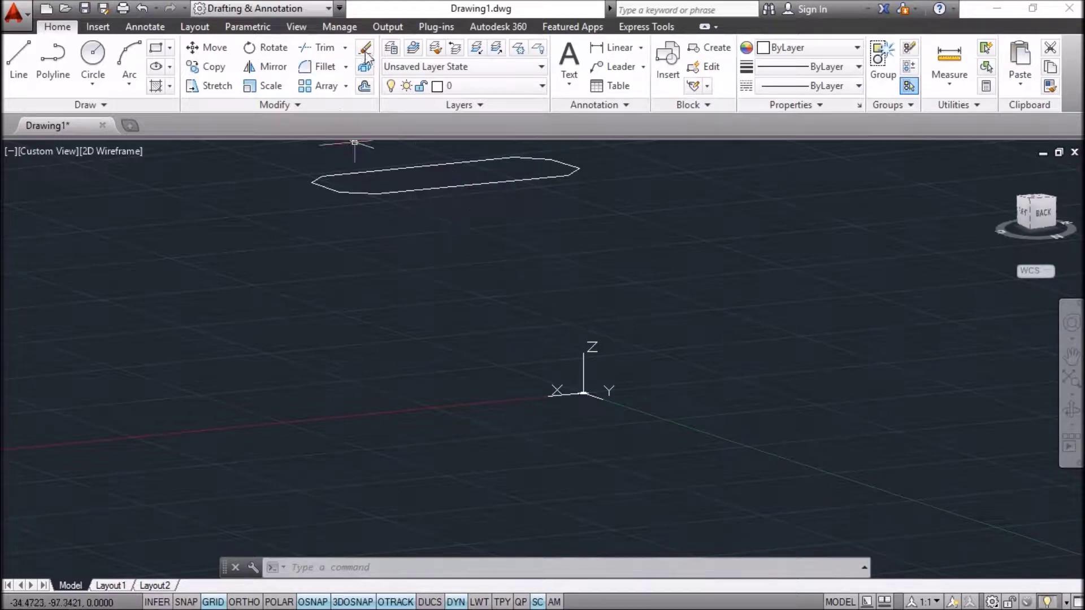
pyautogui.click(297, 27)
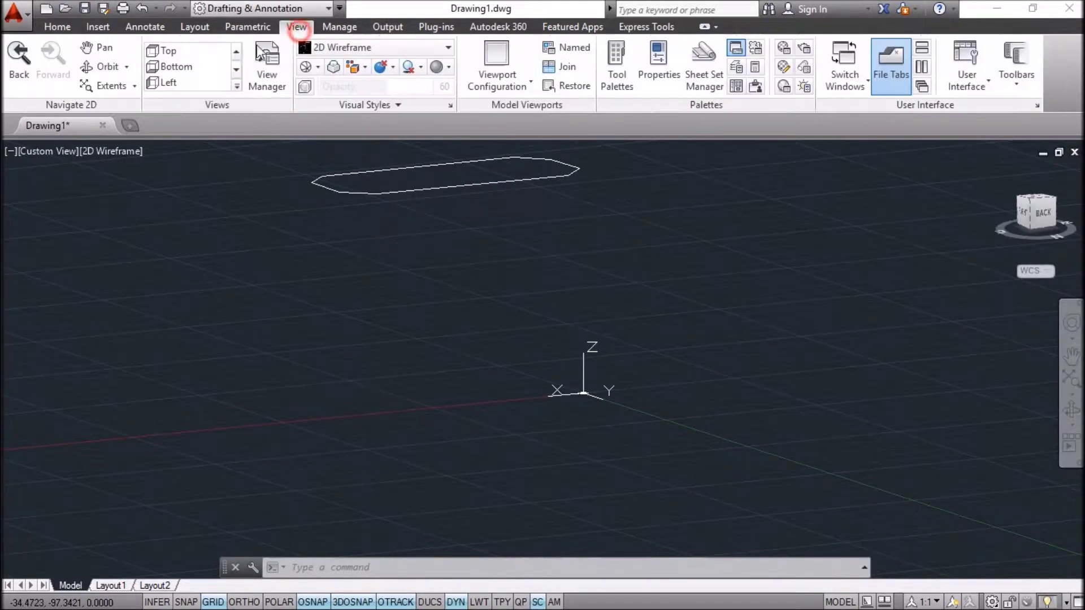
pyautogui.click(167, 50)
pyautogui.click(57, 28)
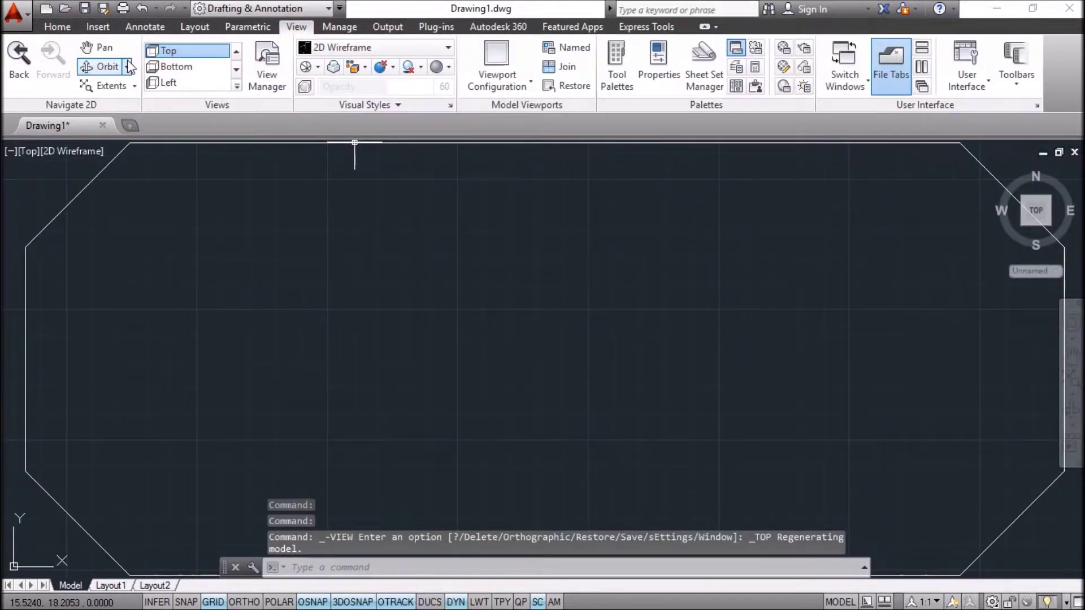
pyautogui.click(57, 27)
pyautogui.scroll(-4, 439, 205)
pyautogui.moveTo(550, 235); pyautogui.dragTo(514, 303, button='middle')
pyautogui.moveTo(649, 201); pyautogui.dragTo(543, 292)
pyautogui.press('Delete')
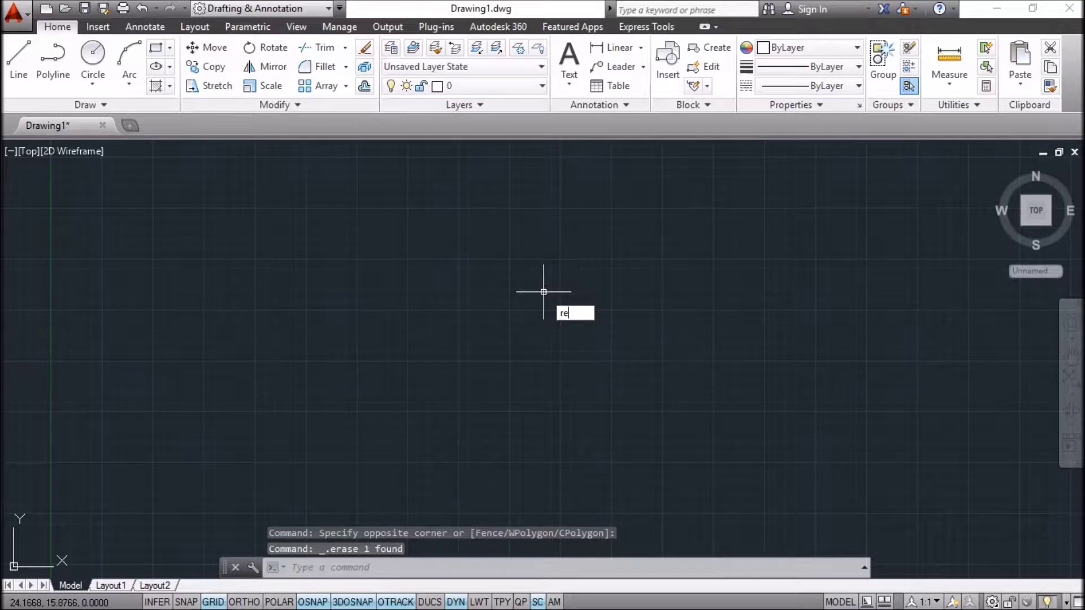
# Start a rectangle with both chamfer distances reset to 0 and begin entering fillet radius 5.
pyautogui.write('c')
pyautogui.press('Return')
pyautogui.write('c')
pyautogui.press('Return')
pyautogui.press('Return')
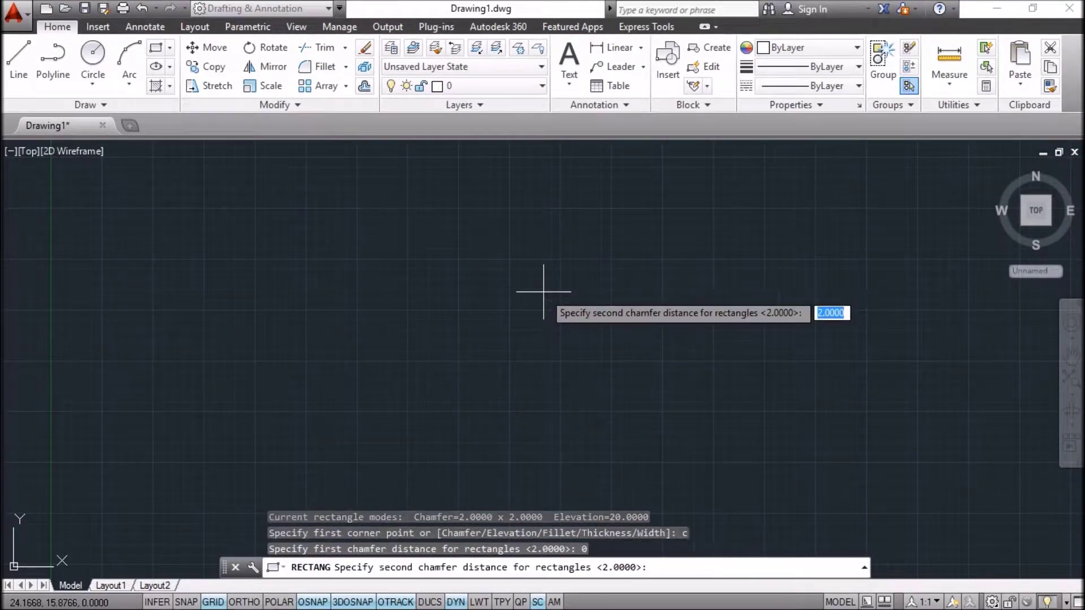
pyautogui.write('0')
pyautogui.press('Return')
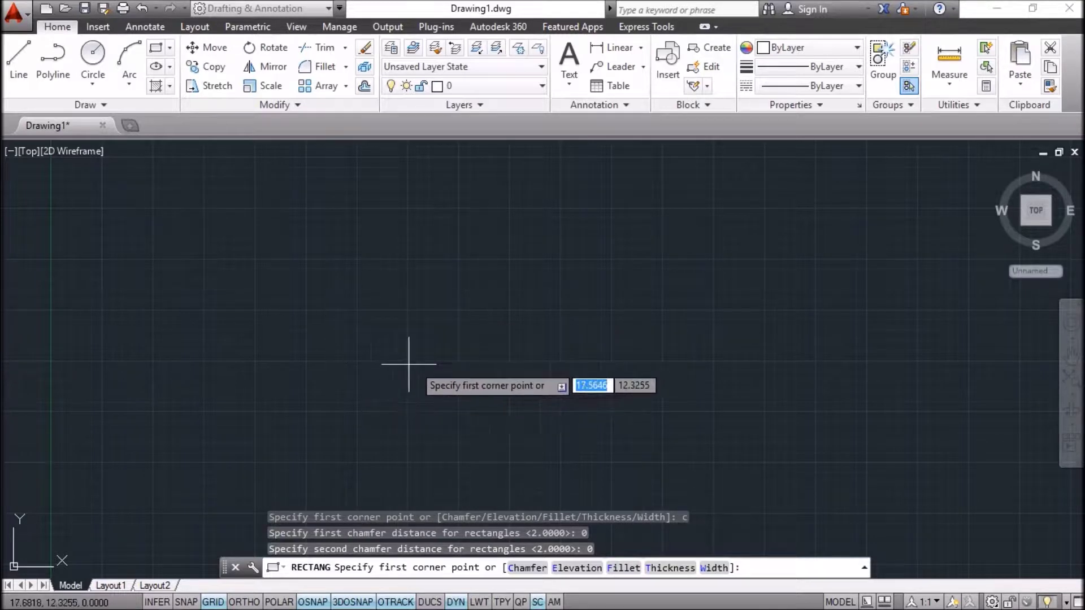
pyautogui.moveTo(407, 358); pyautogui.dragTo(397, 336, button='middle')
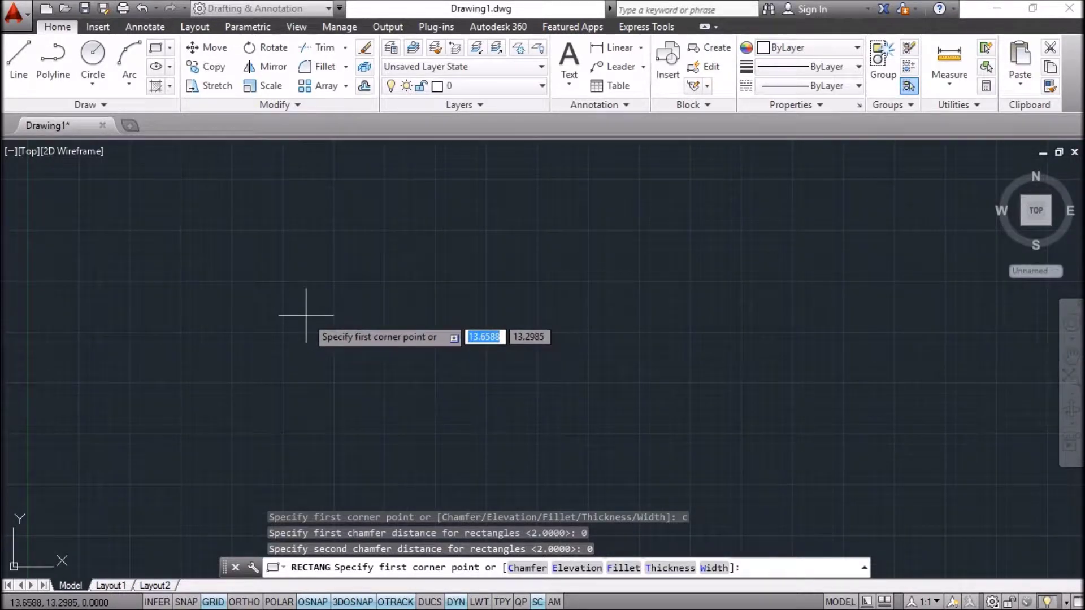
pyautogui.write('f')
pyautogui.press('Return')
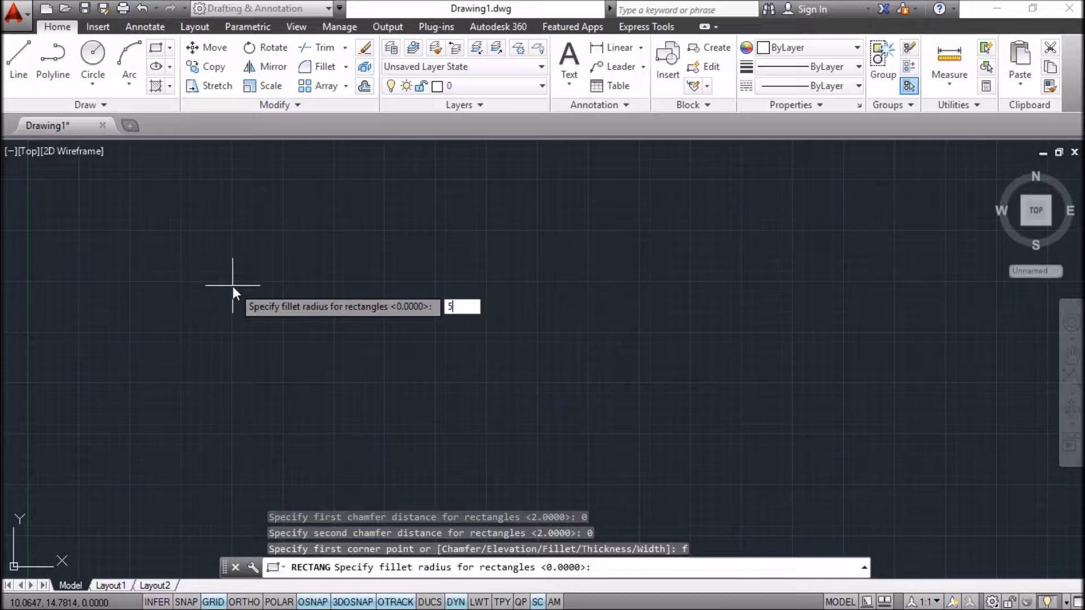
# Draw the fillet-5 rectangle and pick its top-right corner to start a distance measurement.
pyautogui.press('Return')
pyautogui.click(233, 285)
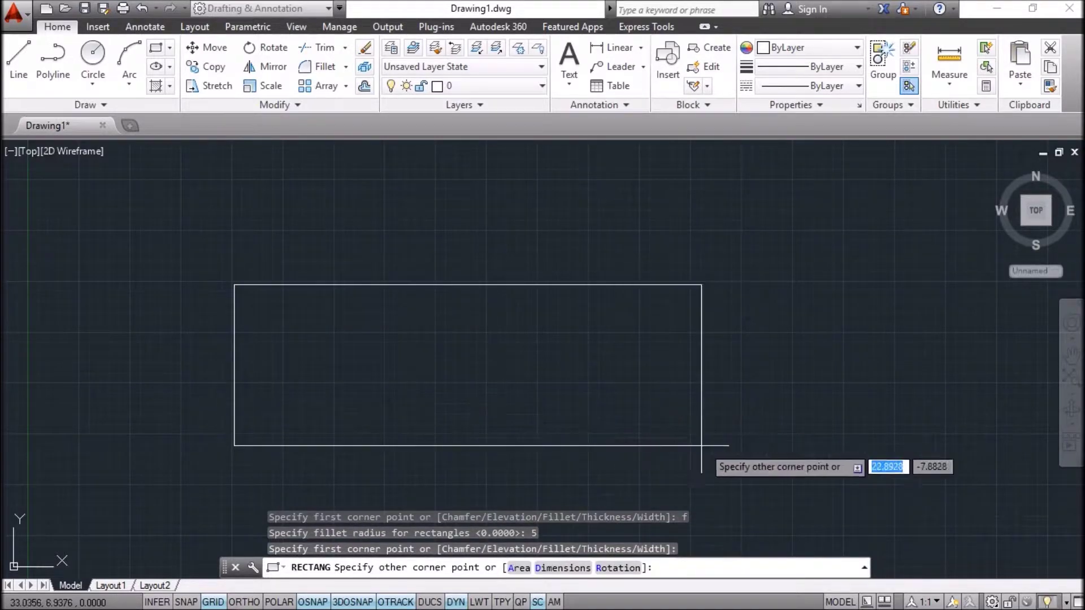
pyautogui.click(729, 440)
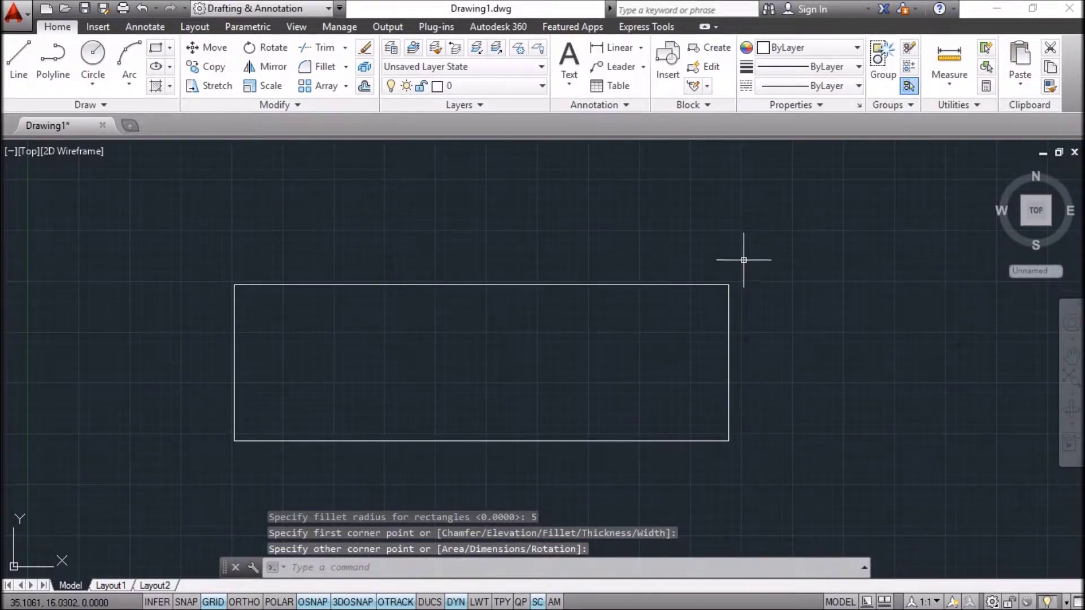
pyautogui.click(741, 258)
pyautogui.click(678, 316)
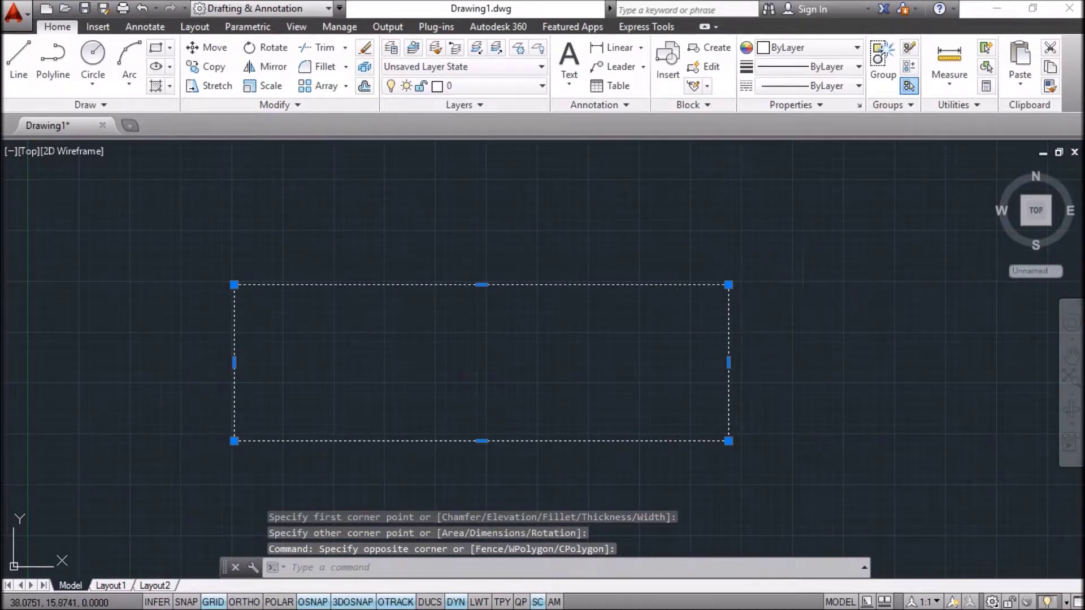
pyautogui.press('Escape')
pyautogui.click(949, 62)
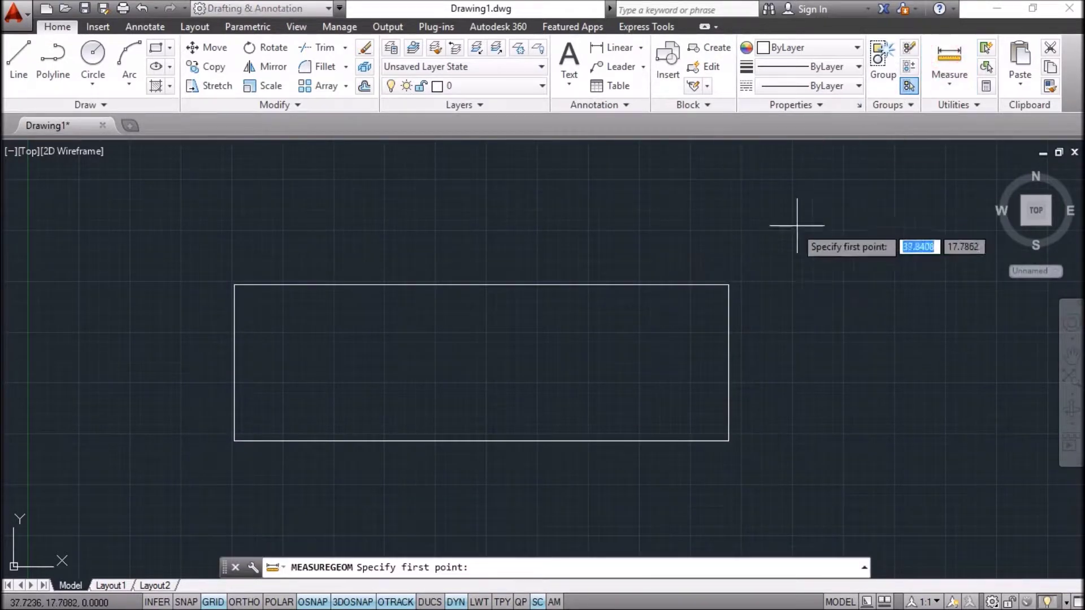
pyautogui.click(728, 285)
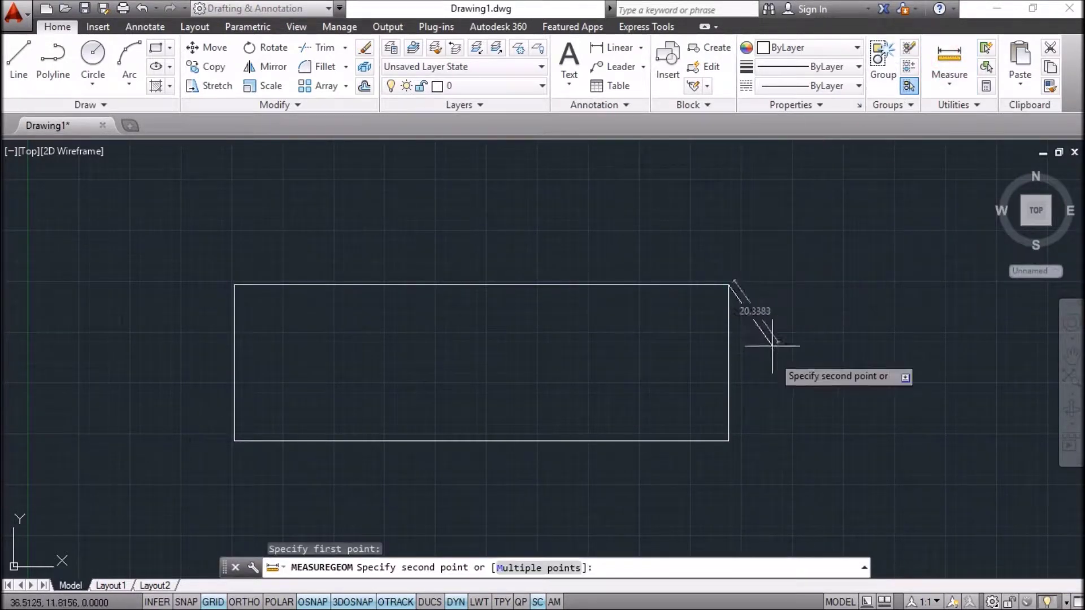
# Measure the right edge as 7.6487 units, then window-select and delete the rectangle.
pyautogui.click(729, 444)
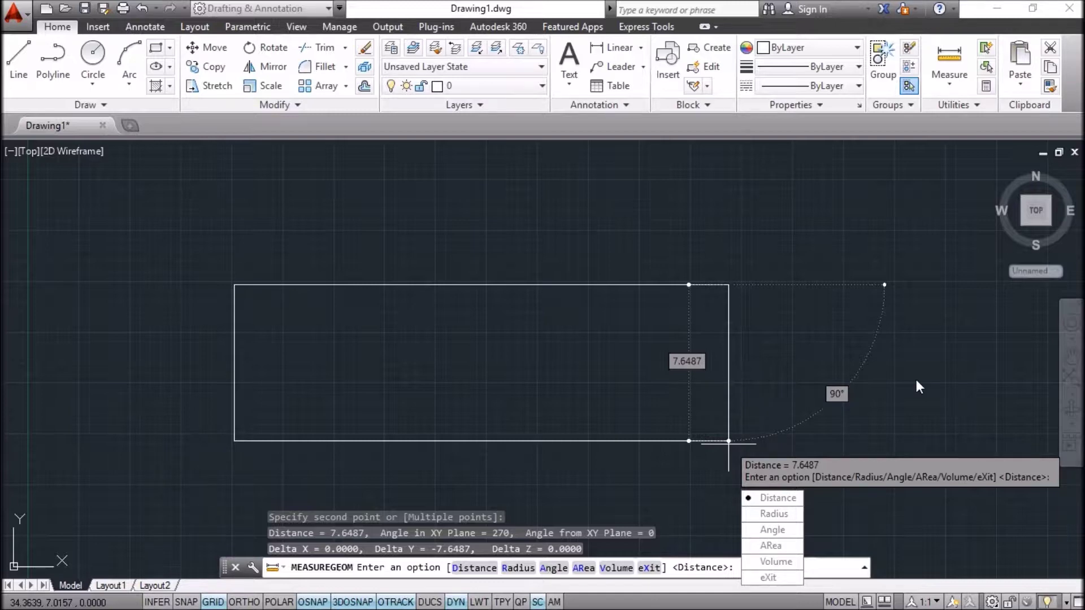
pyautogui.press('Escape')
pyautogui.click(788, 246)
pyautogui.click(654, 333)
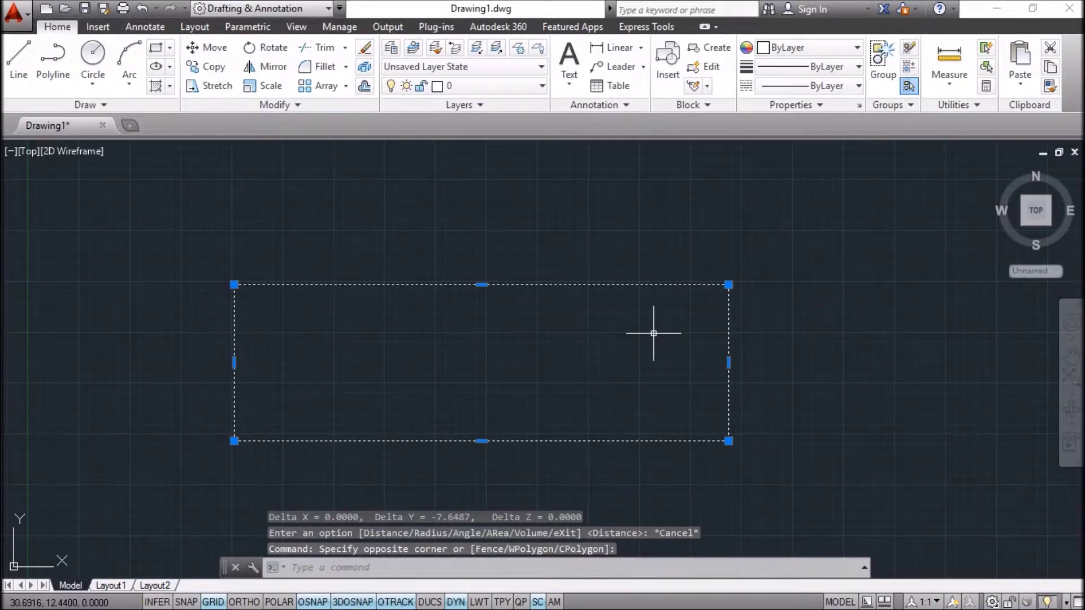
pyautogui.press('Delete')
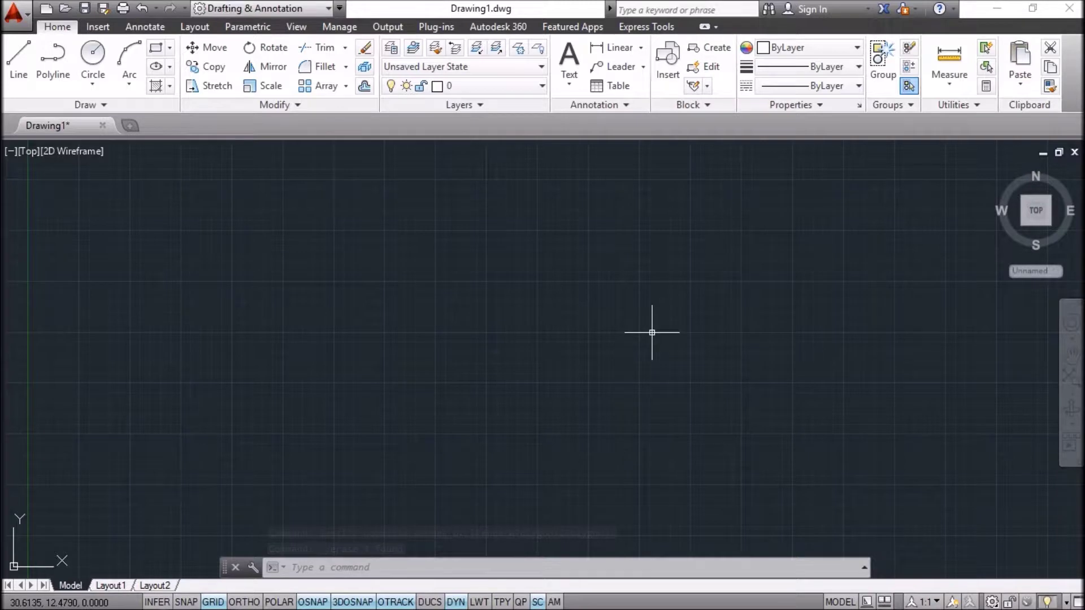
# Draw a rectangle with fillet radius 1 between two picked opposite corners.
pyautogui.write('r')
pyautogui.press('Return')
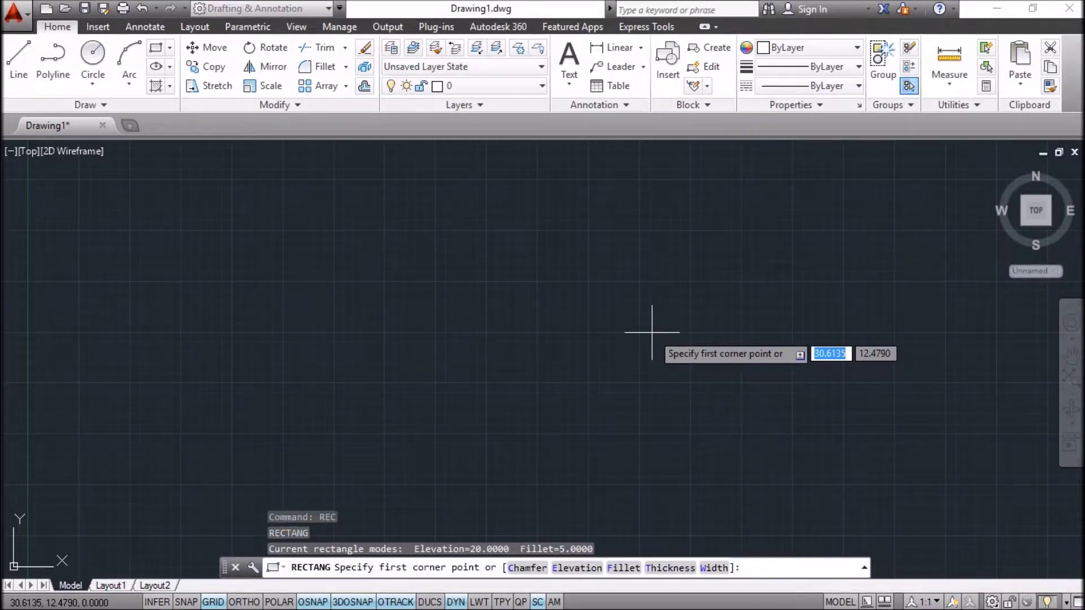
pyautogui.write('f')
pyautogui.press('Return')
pyautogui.write('1')
pyautogui.press('Return')
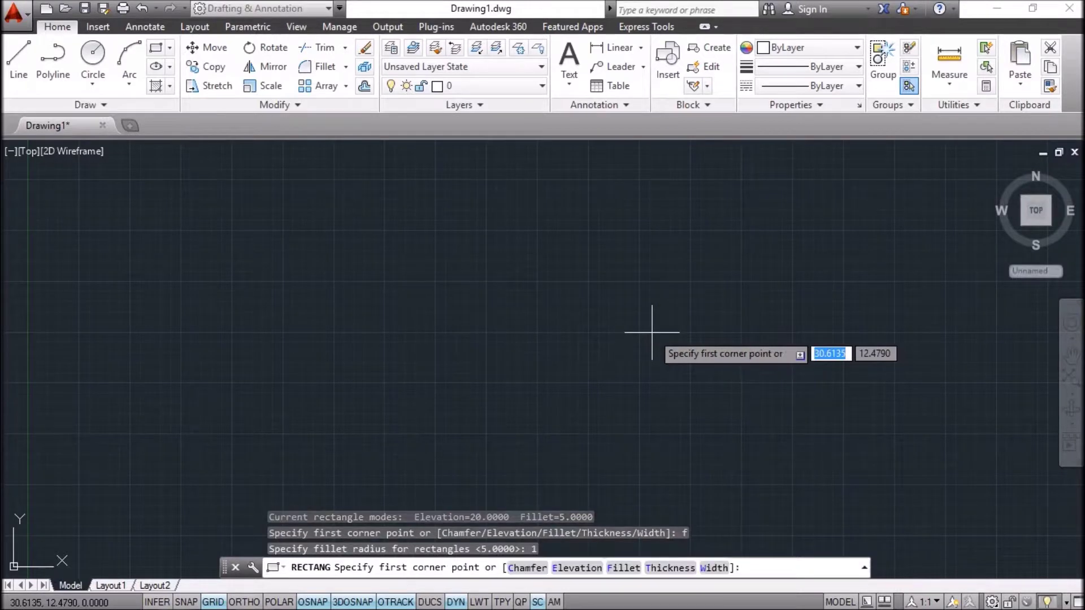
pyautogui.click(247, 229)
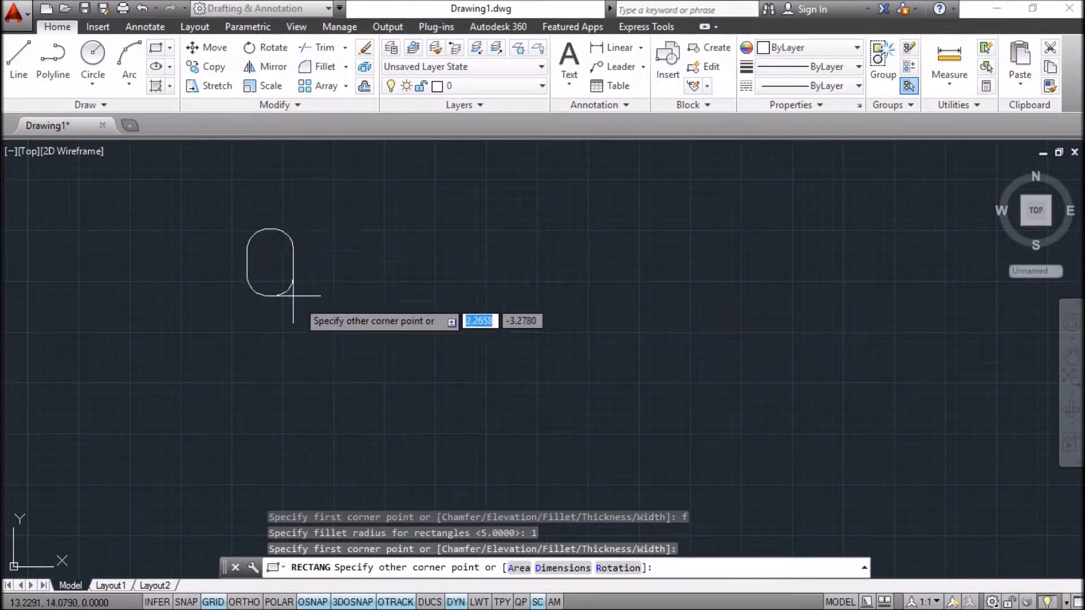
pyautogui.click(729, 419)
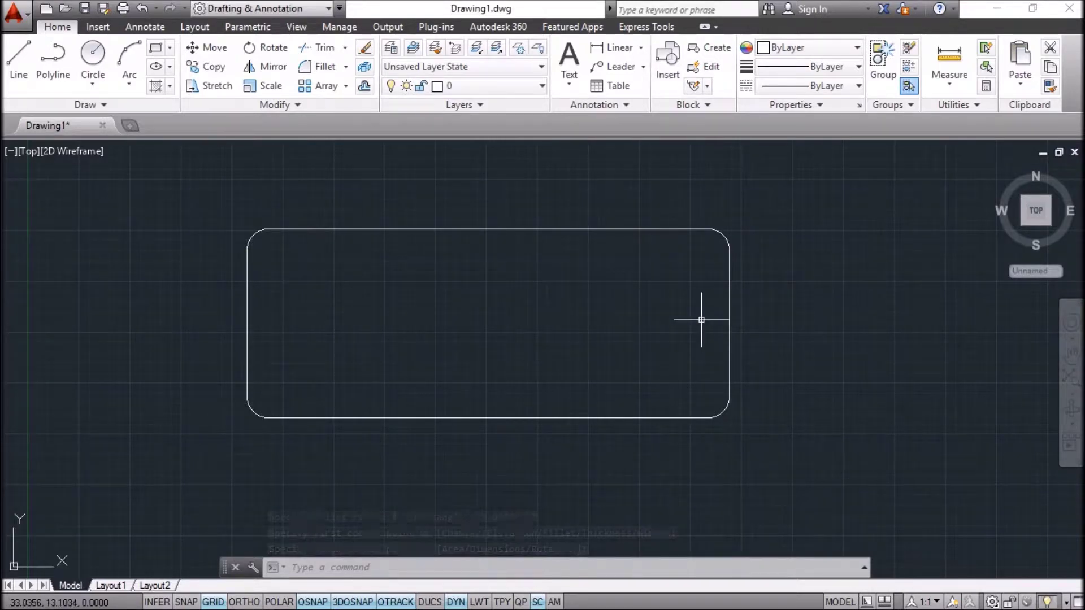
pyautogui.moveTo(807, 346); pyautogui.dragTo(730, 341, button='middle')
pyautogui.scroll(-2, 730, 341)
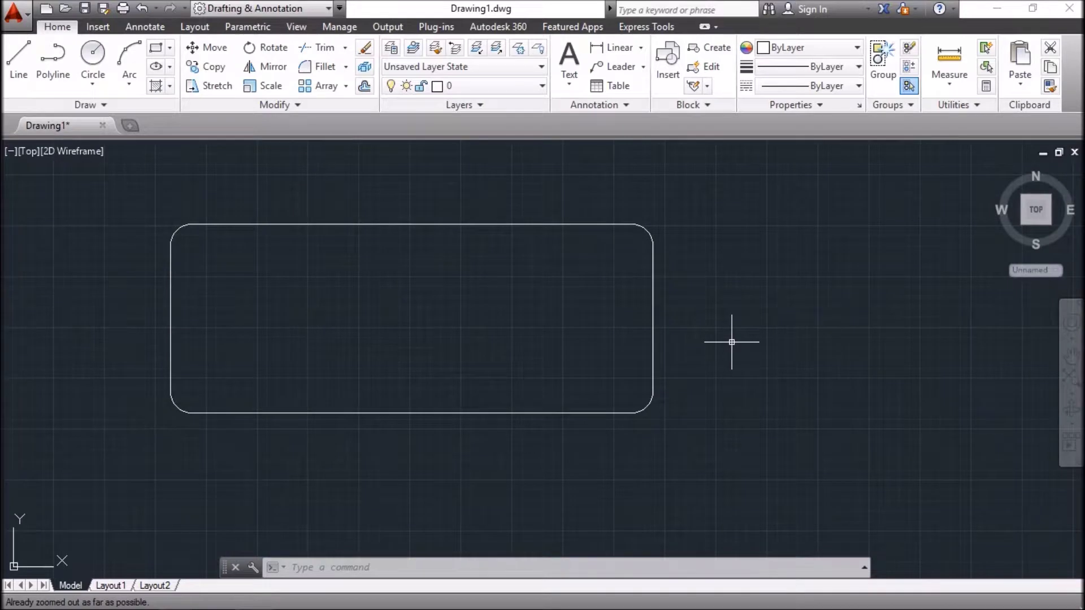
# Zoom to extents and pan so the rounded rectangle shifts right.
pyautogui.write('z')
pyautogui.press('Return')
pyautogui.write('e')
pyautogui.press('Return')
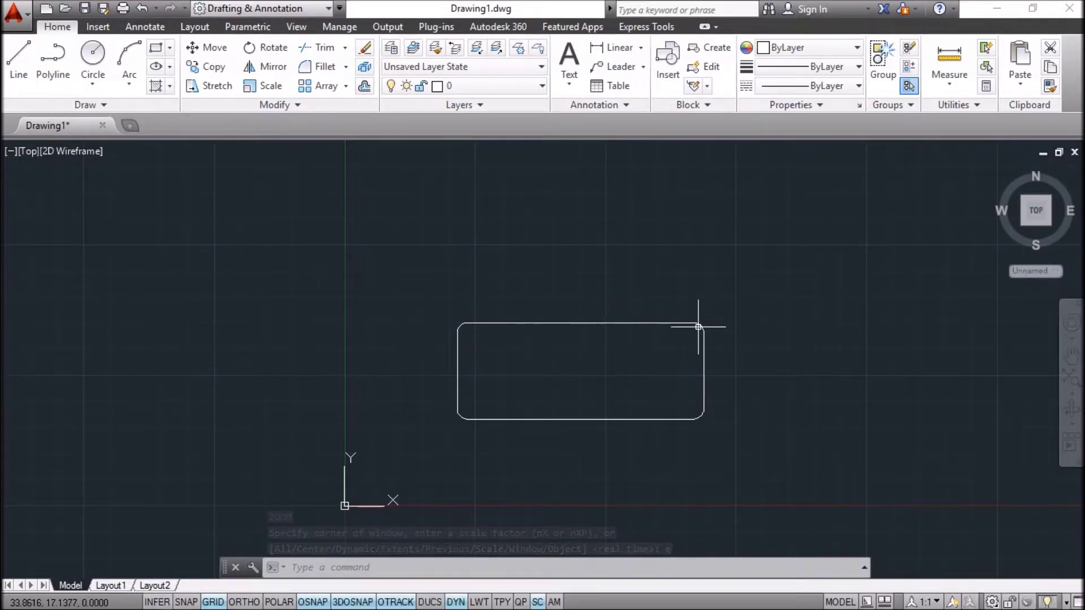
pyautogui.scroll(-1, 460, 346)
pyautogui.scroll(2, 551, 346)
pyautogui.scroll(-1, 534, 344)
pyautogui.moveTo(278, 374)
pyautogui.mouseDown(button='middle')
pyautogui.moveTo(589, 378)
pyautogui.moveTo(622, 435)
pyautogui.mouseUp(button='middle')
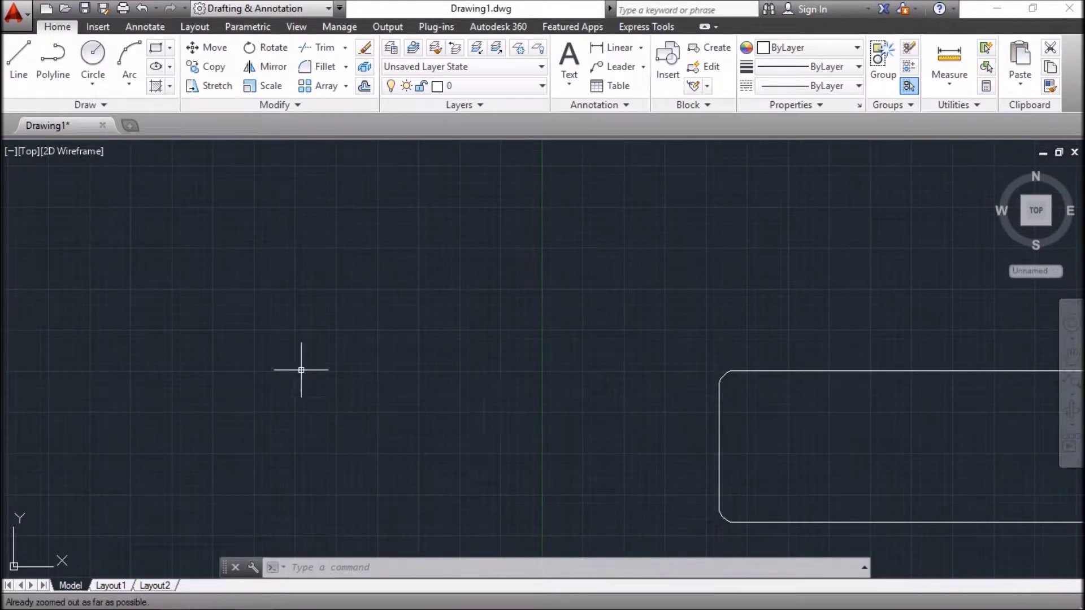
# Draw a rectangle with fillet radius 5 to the left of the rounded one.
pyautogui.write('rec')
pyautogui.press('Return')
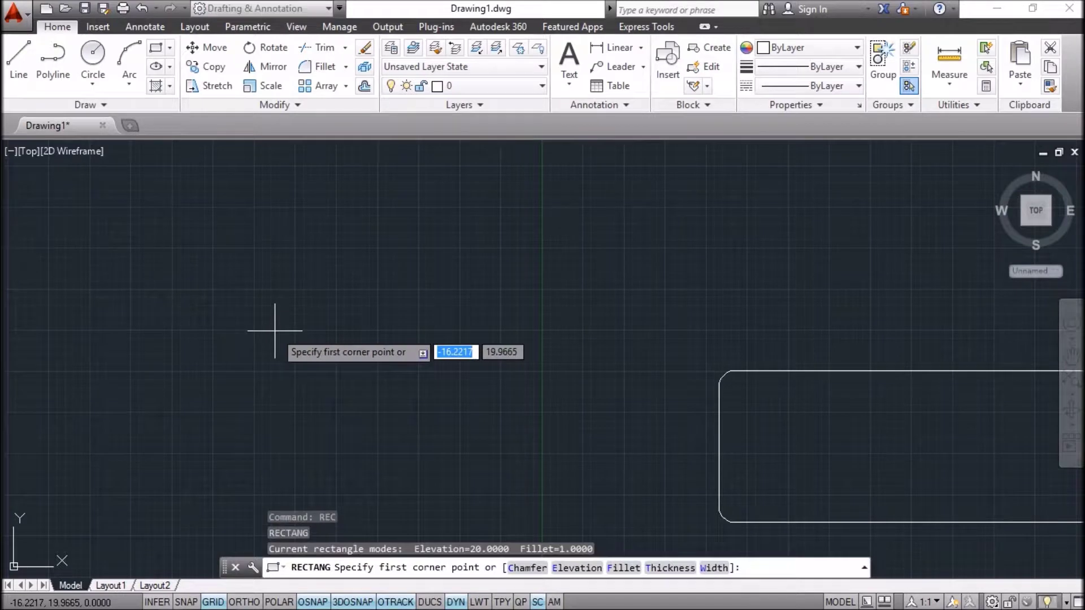
pyautogui.write('f')
pyautogui.press('Return')
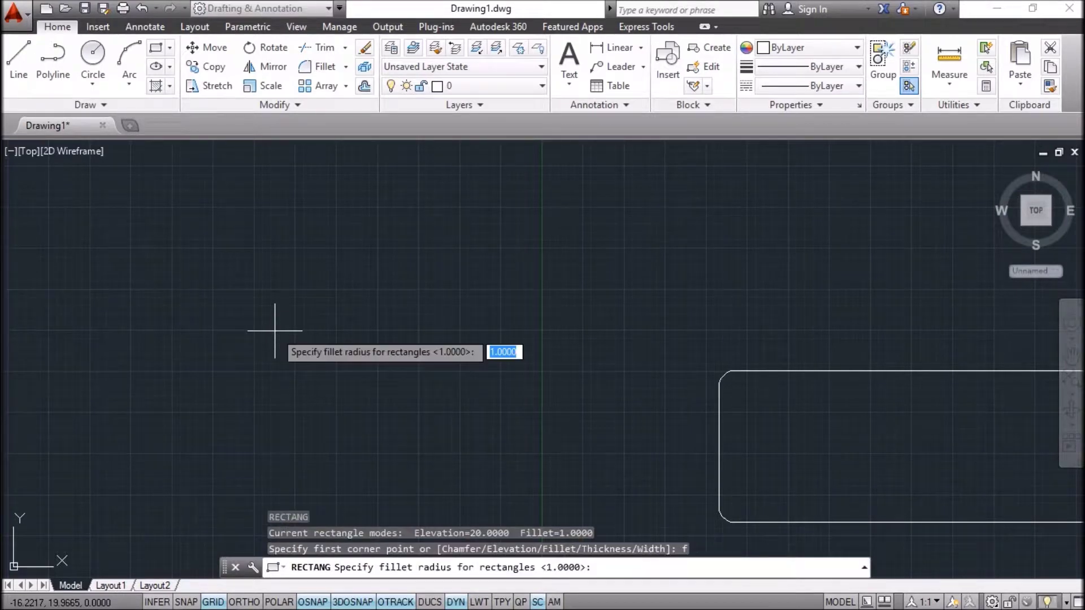
pyautogui.write('5')
pyautogui.press('Return')
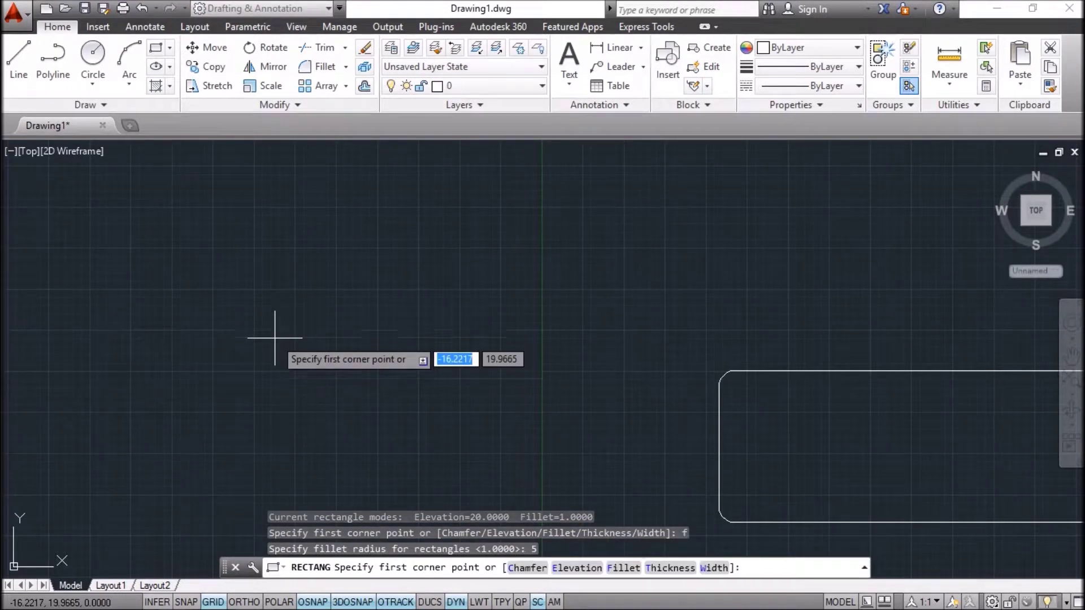
pyautogui.click(123, 238)
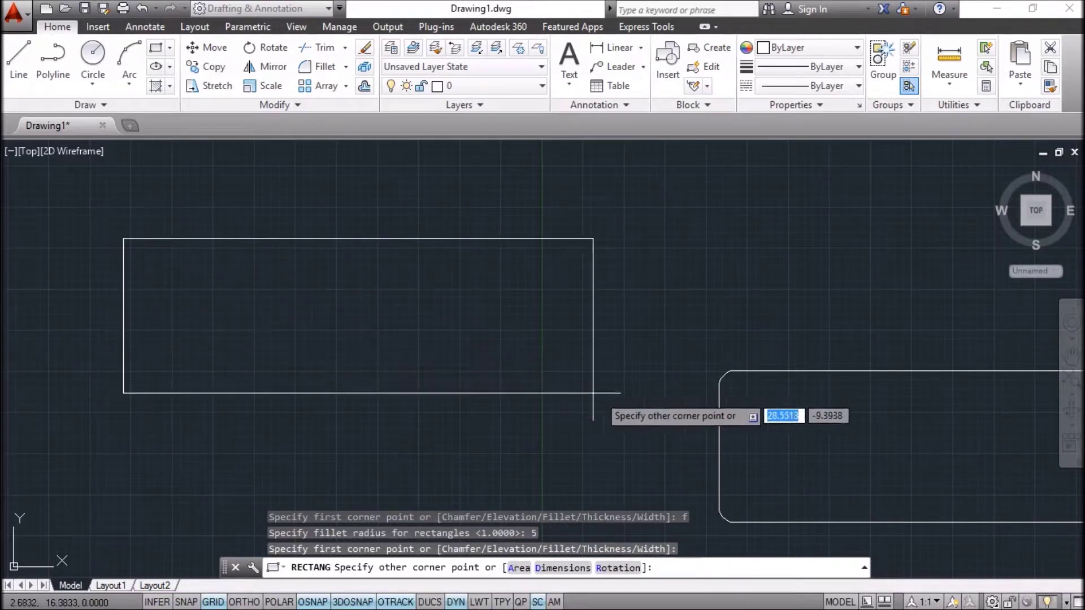
pyautogui.click(646, 398)
# Window-select the fillet-5 rectangle and delete it.
pyautogui.click(660, 213)
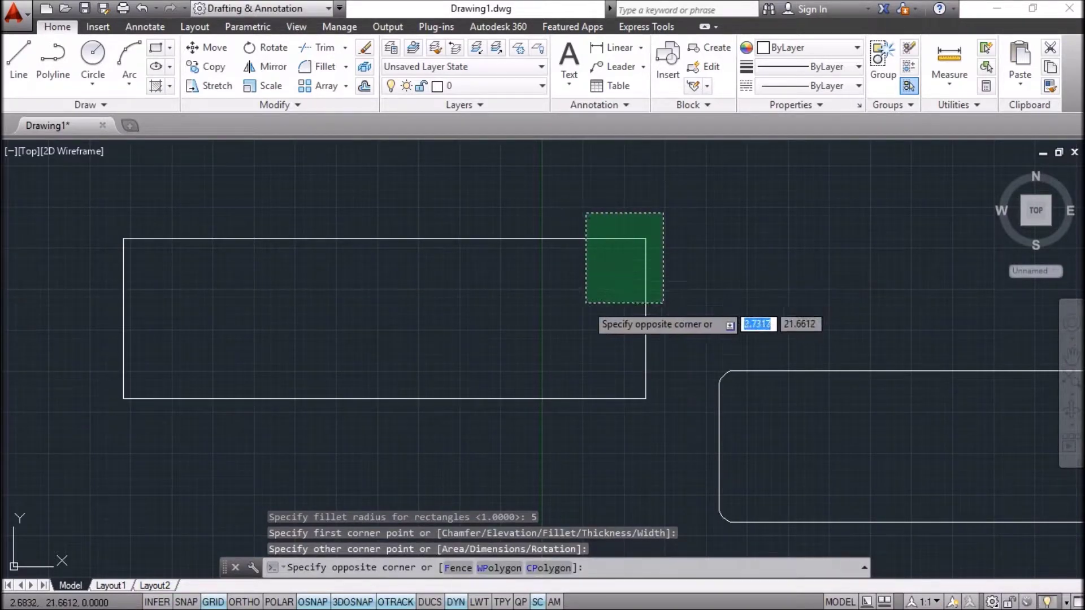
pyautogui.click(584, 303)
pyautogui.press('Delete')
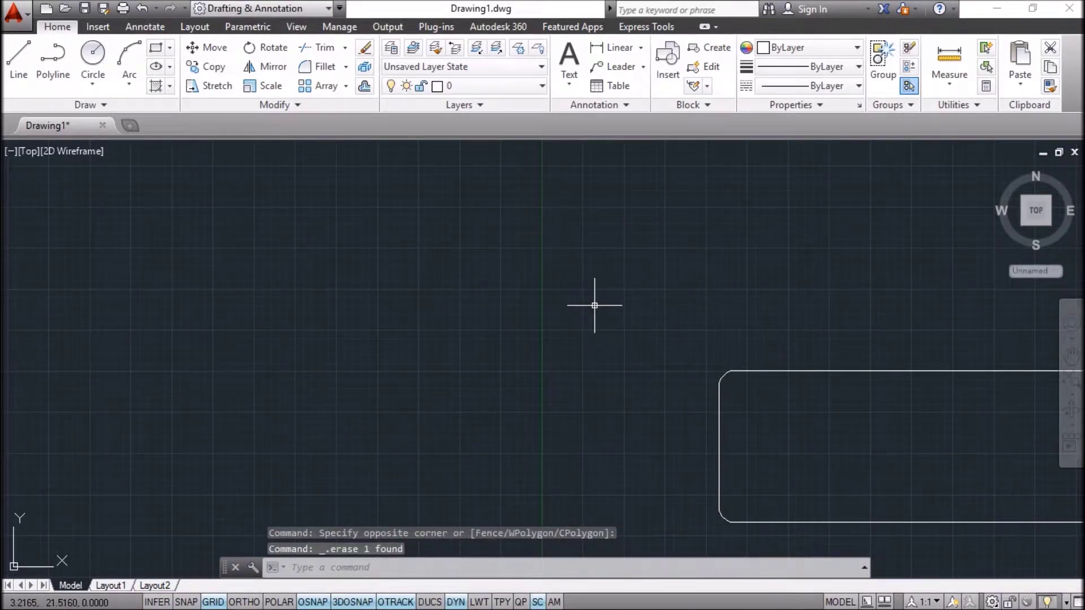
pyautogui.scroll(-1, 565, 305)
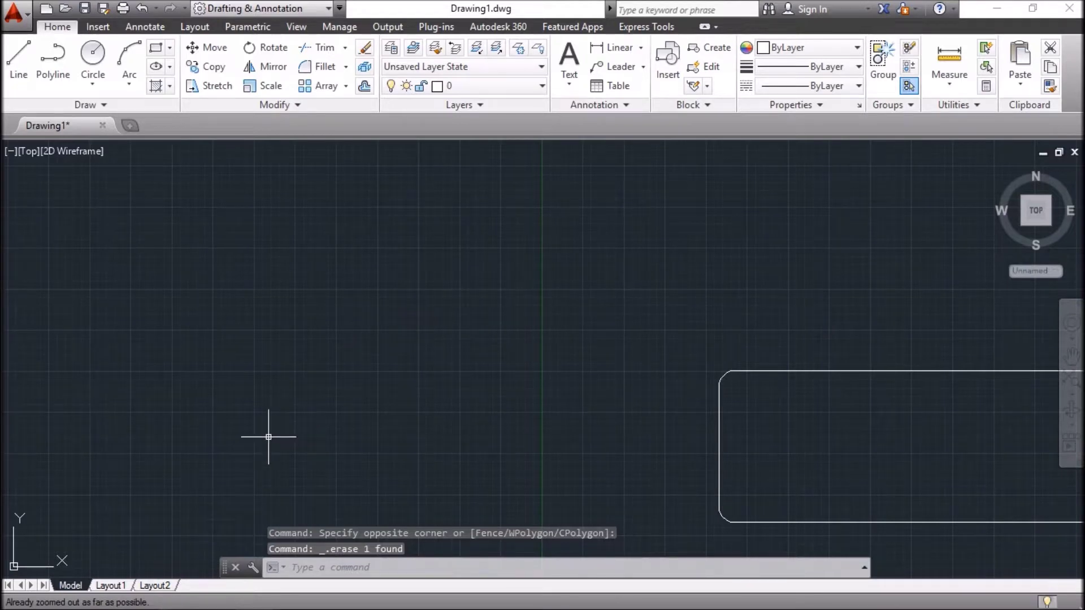
# Draw a rectangle from corner 300,200 to a point near the origin.
pyautogui.moveTo(804, 441); pyautogui.dragTo(229, 333, button='middle')
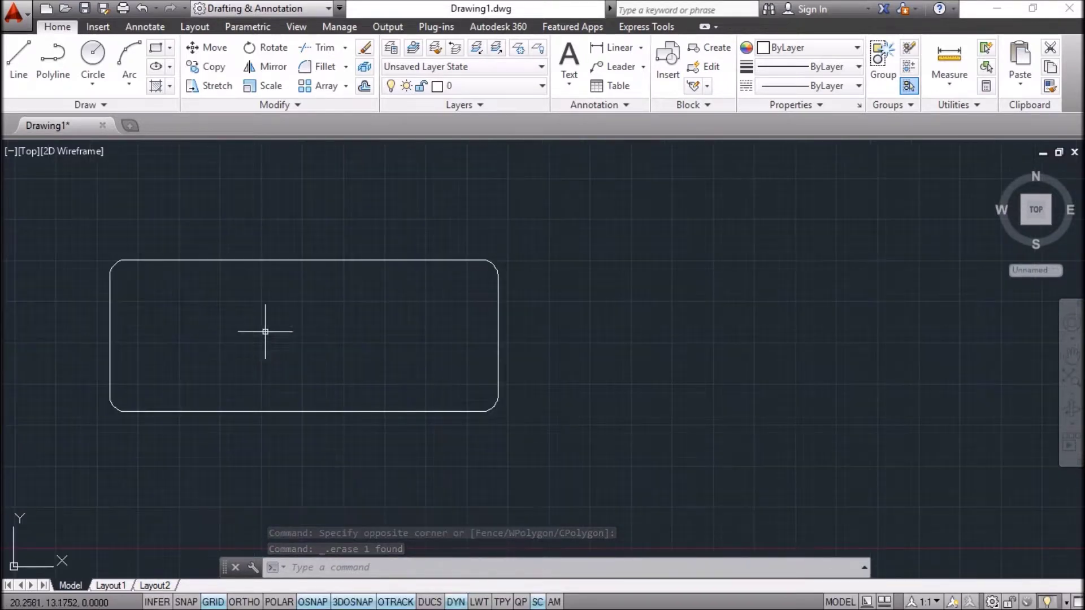
pyautogui.moveTo(347, 334); pyautogui.dragTo(402, 329, button='middle')
pyautogui.scroll(-1, 395, 333)
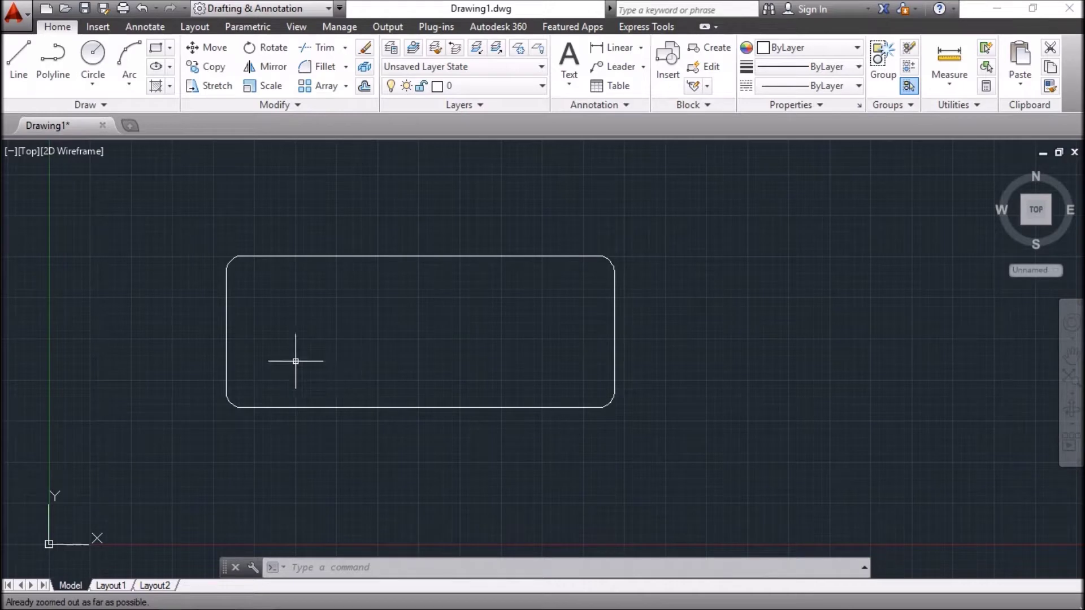
pyautogui.write('rec')
pyautogui.press('Return')
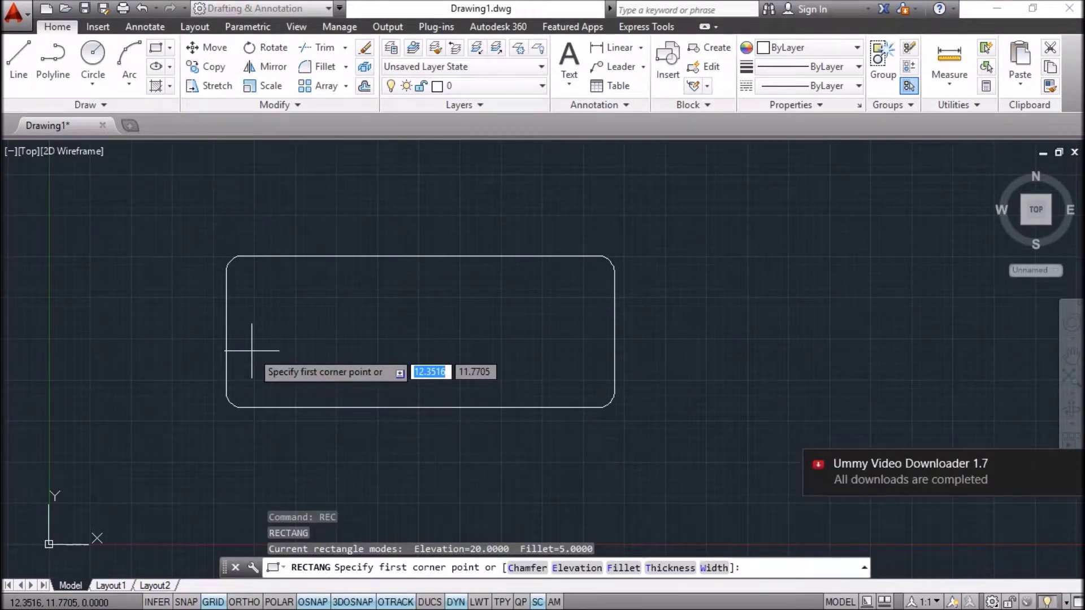
pyautogui.write('30')
pyautogui.press('Tab')
pyautogui.write('20')
pyautogui.press('Return')
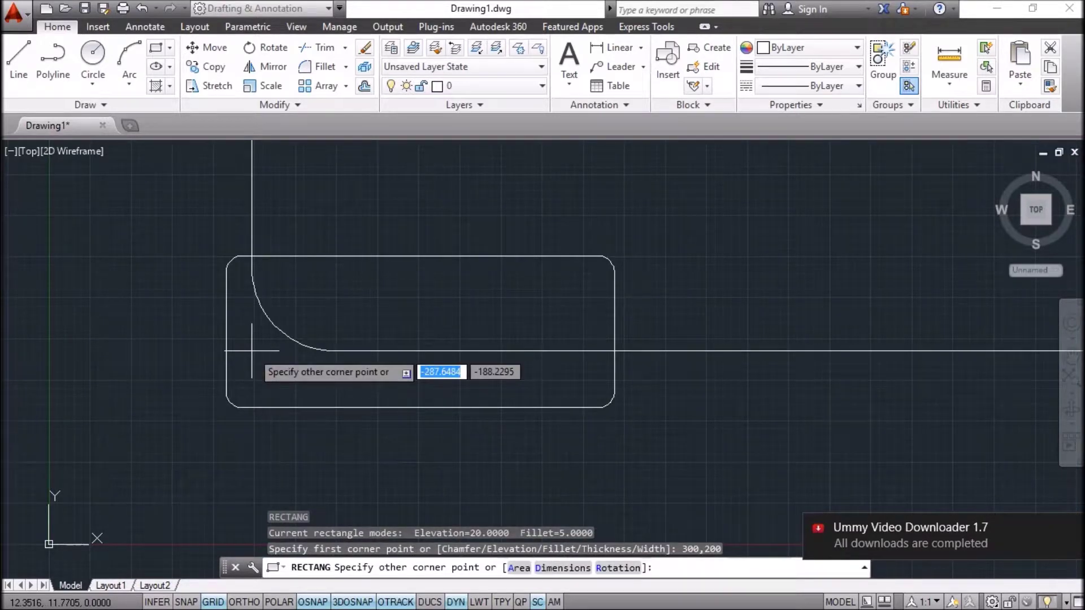
pyautogui.click(70, 393)
# Zoom to extents and pan so the large rectangle sits left of centre.
pyautogui.scroll(-2, 158, 384)
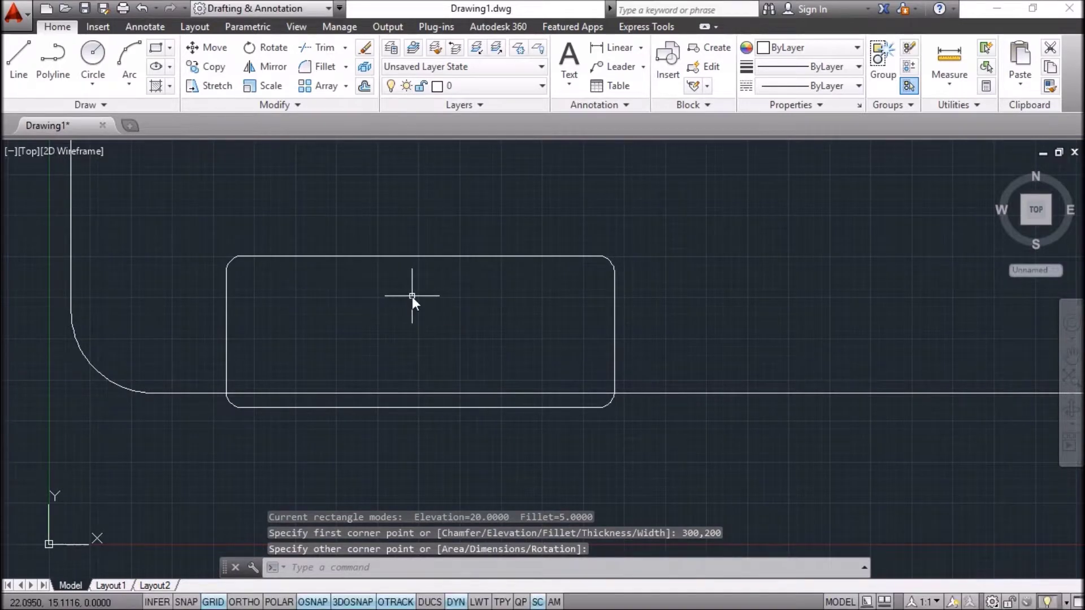
pyautogui.write('z')
pyautogui.press('Return')
pyautogui.write('e')
pyautogui.press('Return')
pyautogui.scroll(-4, 559, 294)
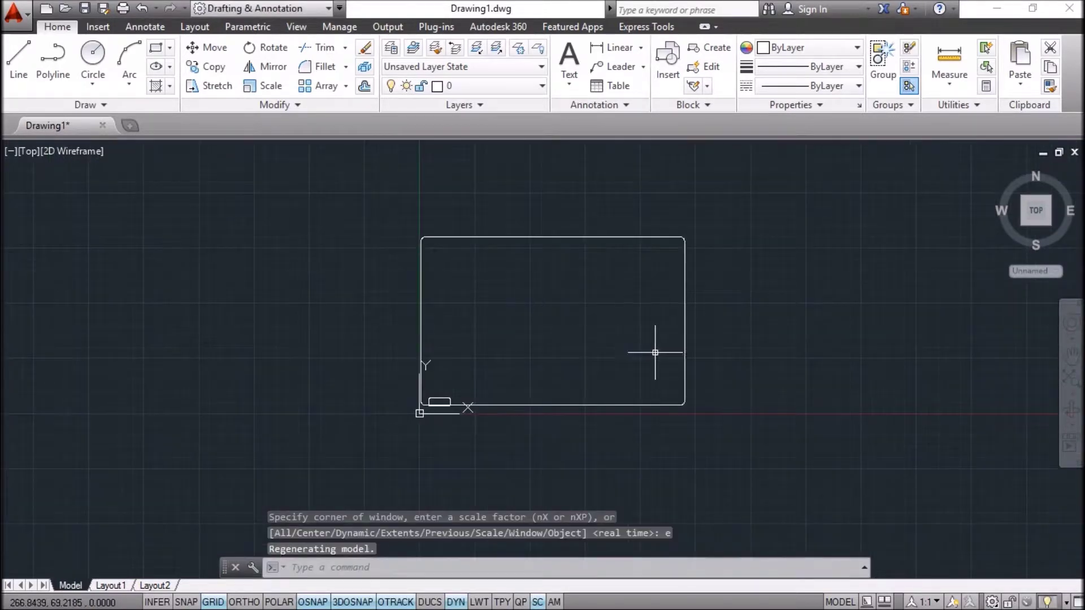
pyautogui.moveTo(654, 353); pyautogui.dragTo(573, 353, button='middle')
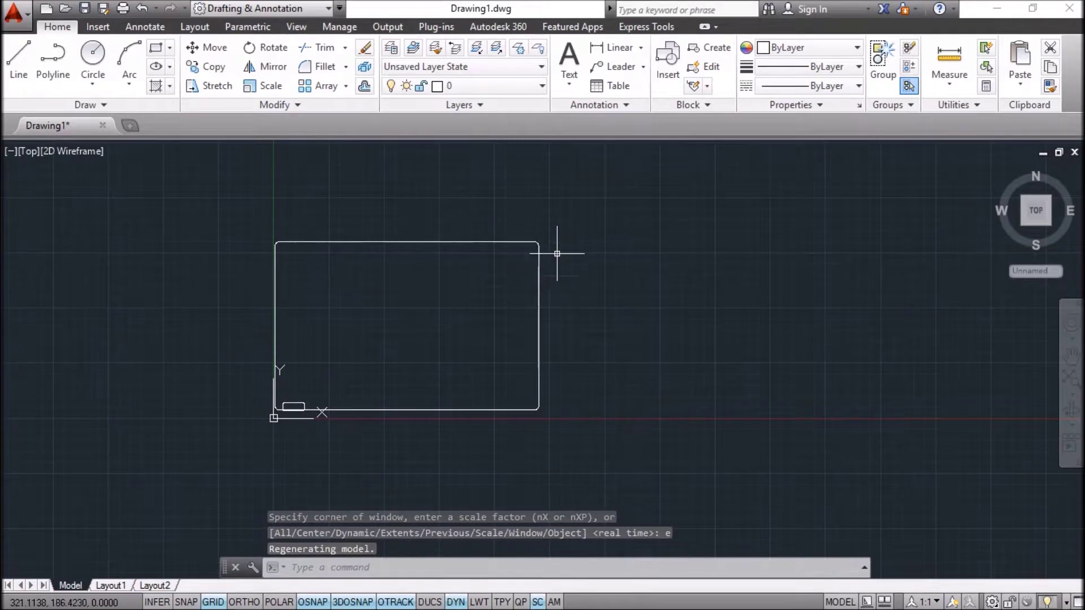
pyautogui.scroll(5, 543, 237)
pyautogui.scroll(-5, 520, 209)
pyautogui.moveTo(579, 342)
pyautogui.mouseDown(button='middle')
pyautogui.moveTo(480, 366)
pyautogui.moveTo(423, 402)
pyautogui.mouseUp(button='middle')
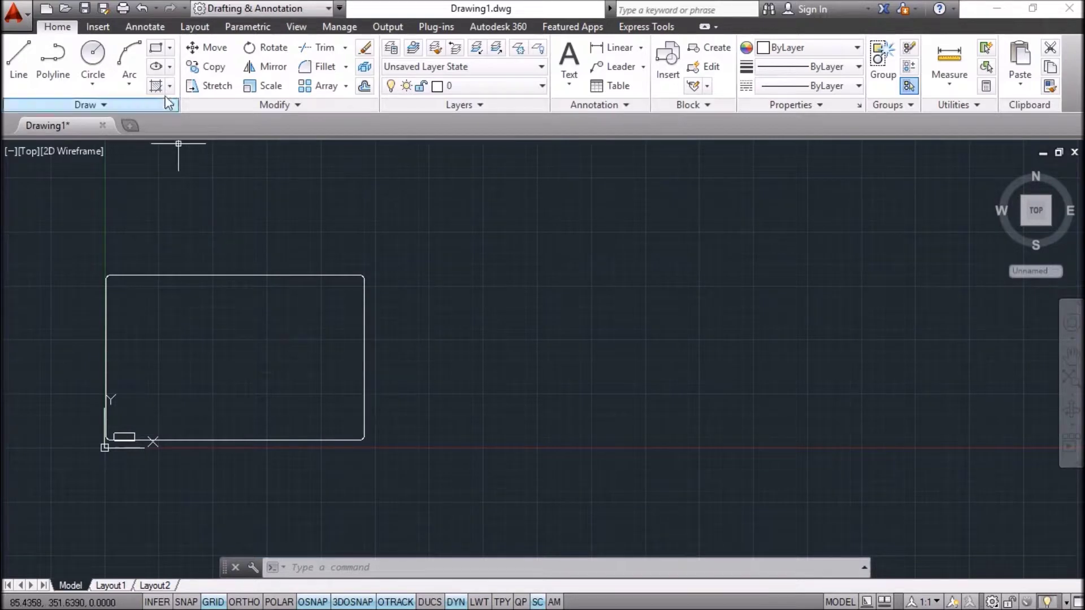
# Draw a large rectangle with fillet radius 10 to the right of the first one.
pyautogui.click(156, 48)
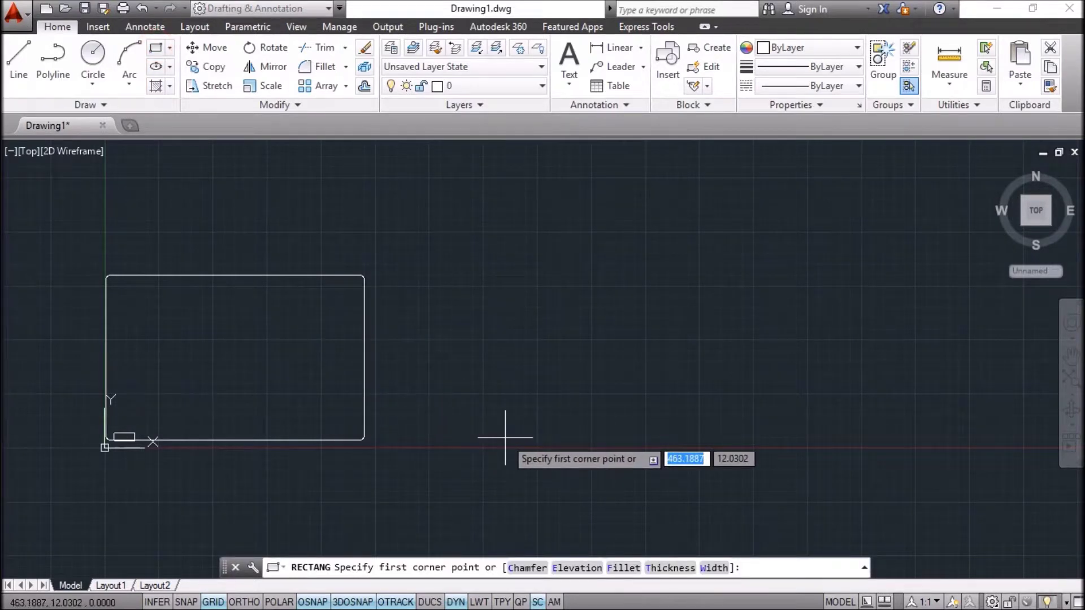
pyautogui.write('f')
pyautogui.press('Return')
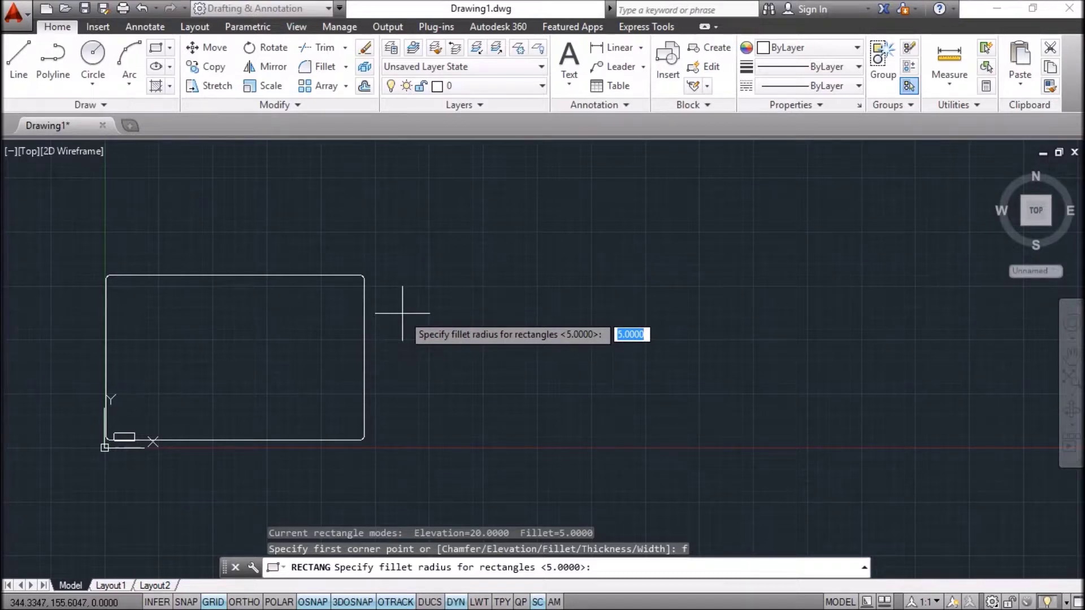
pyautogui.write('0')
pyautogui.press('Return')
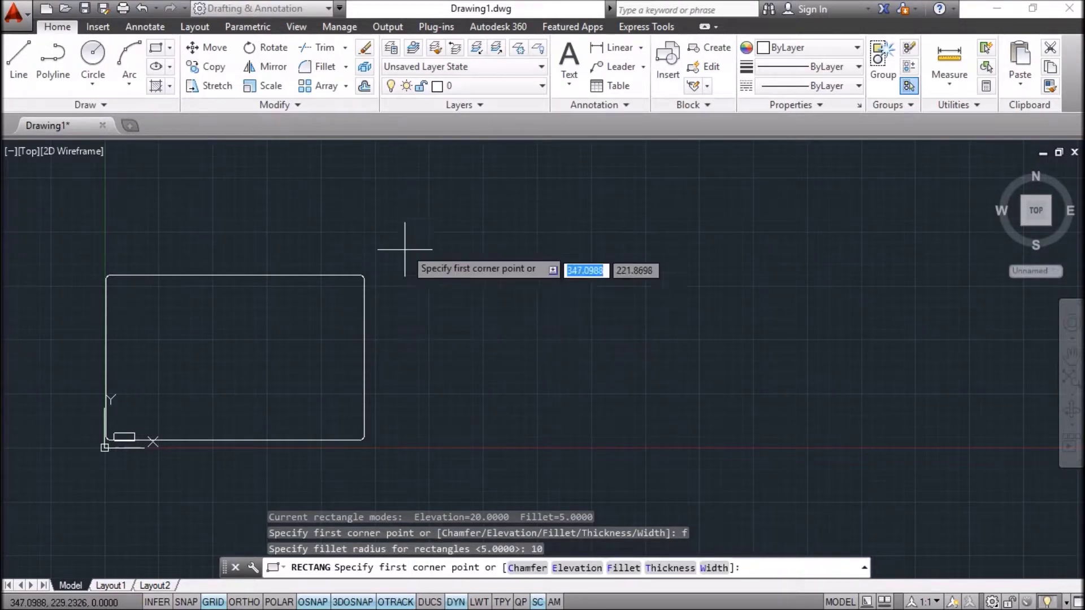
pyautogui.click(381, 193)
pyautogui.click(878, 452)
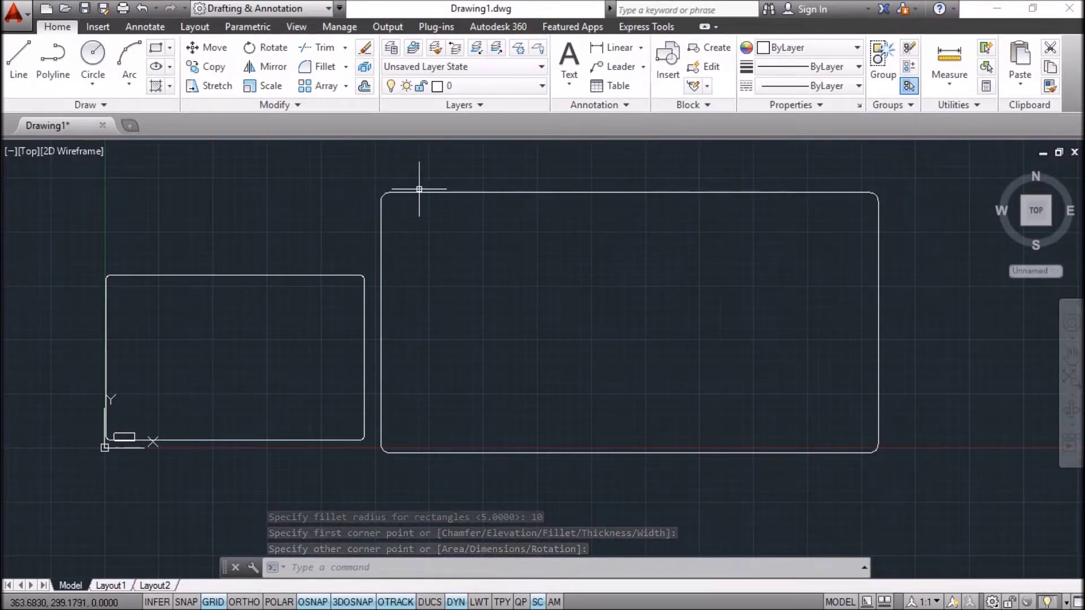
pyautogui.moveTo(101, 435); pyautogui.dragTo(202, 420, button='middle')
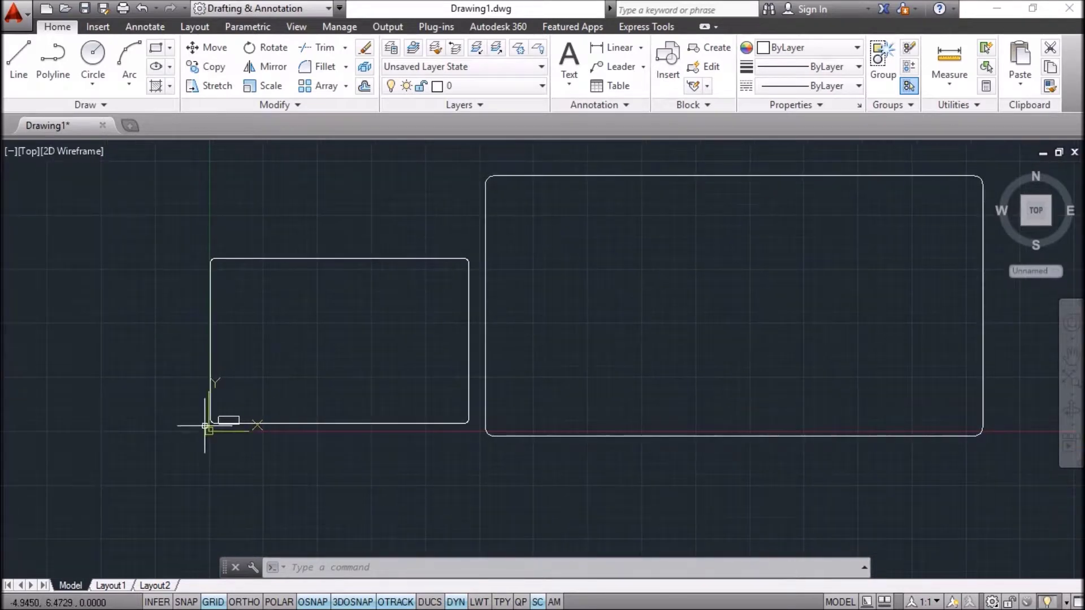
pyautogui.moveTo(570, 388); pyautogui.dragTo(463, 414, button='middle')
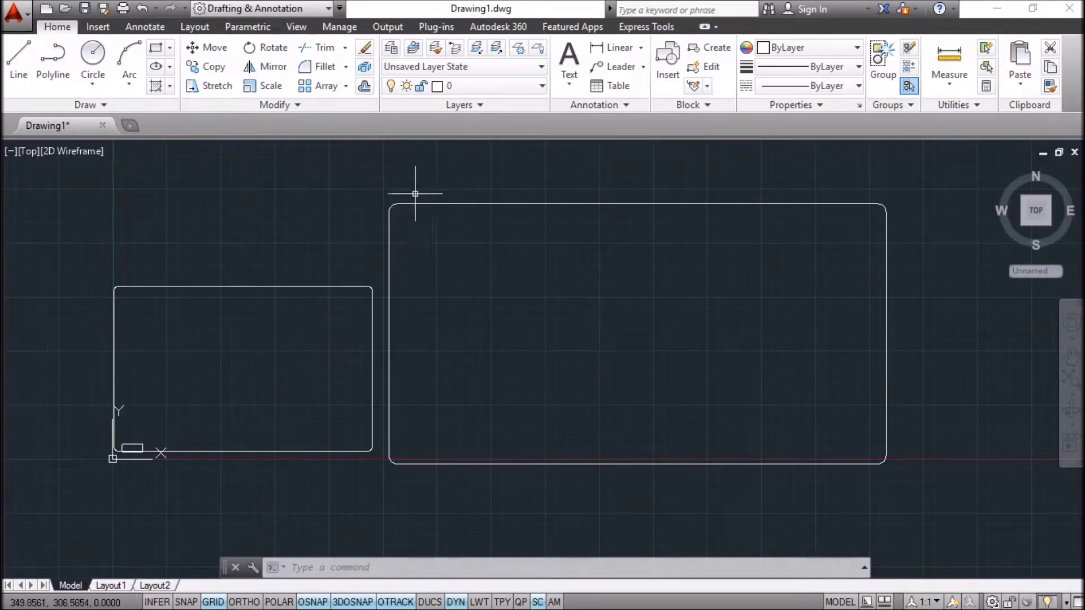
# Cancel the rectangle command, then select all three rectangles and delete them.
pyautogui.click(156, 47)
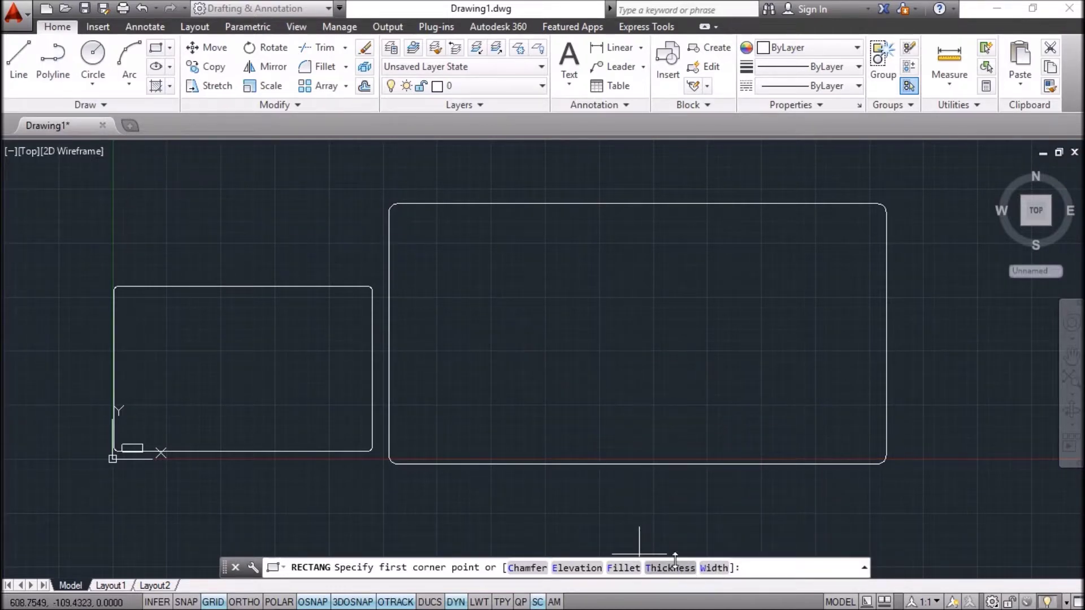
pyautogui.press('Escape')
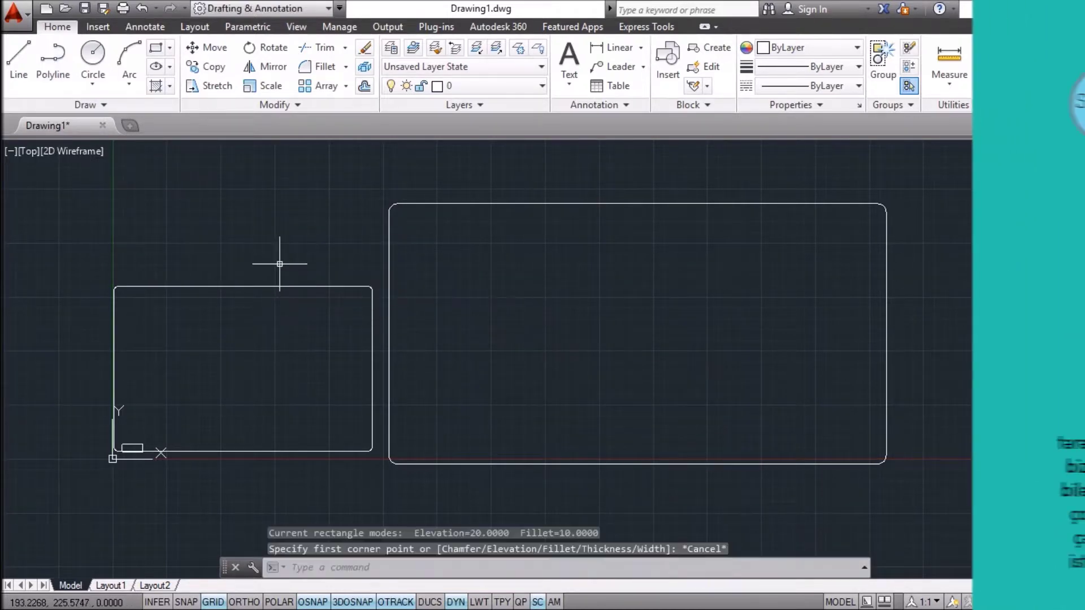
pyautogui.hotkey('ctrl', 'a')
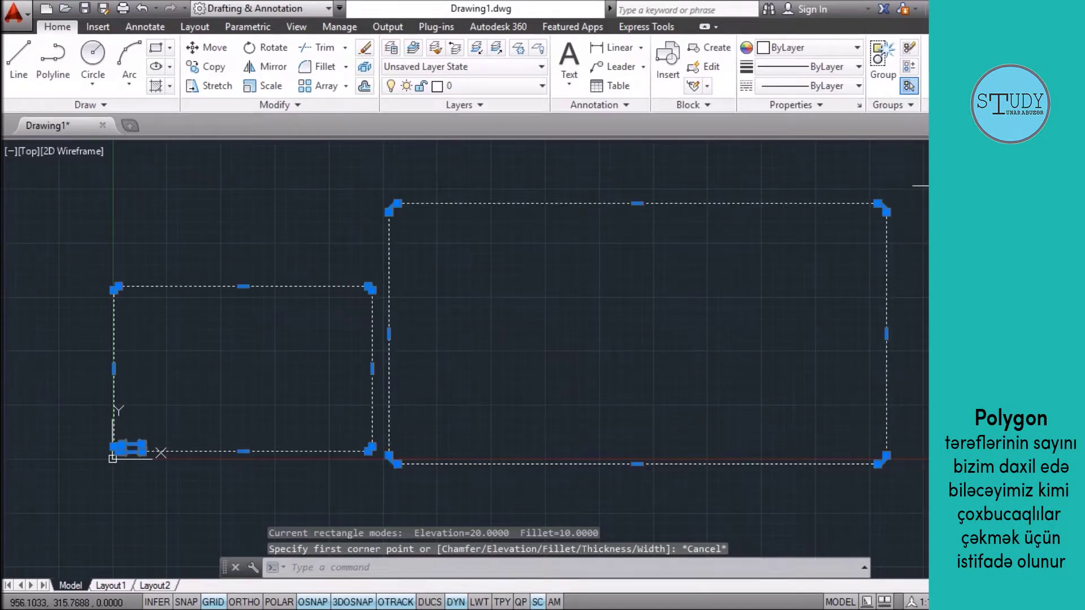
pyautogui.press('Delete')
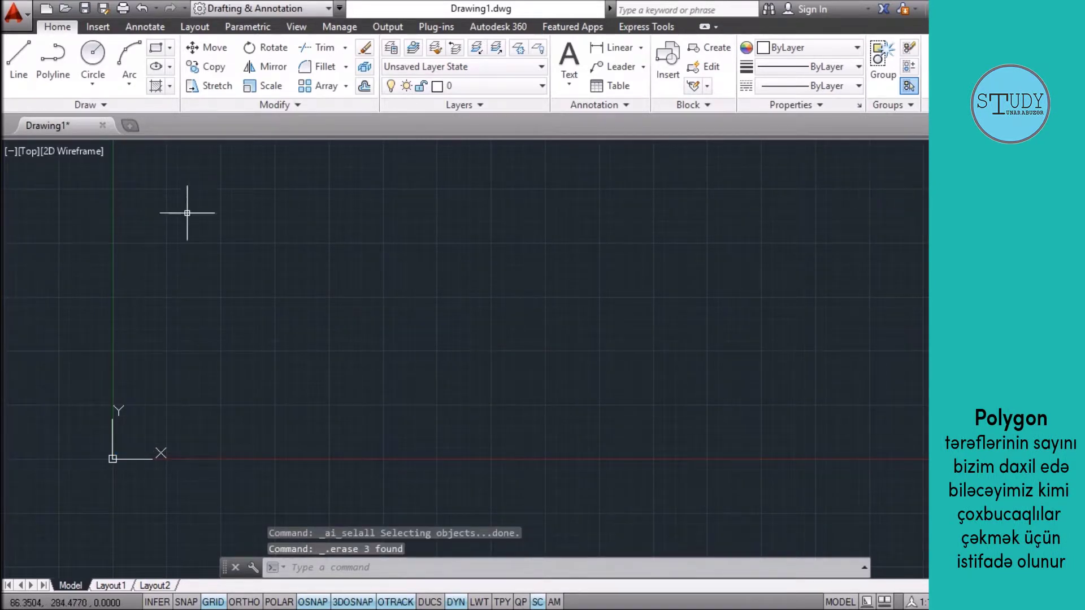
# Start Polygon from the Draw panel's rectangle dropdown with 8 sides.
pyautogui.click(170, 48)
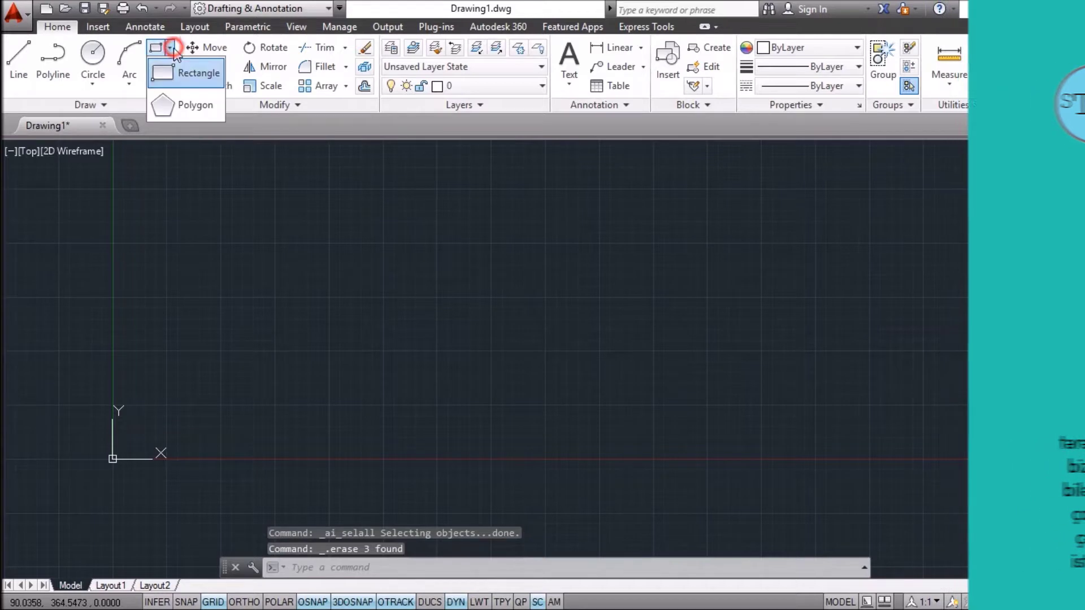
pyautogui.click(171, 107)
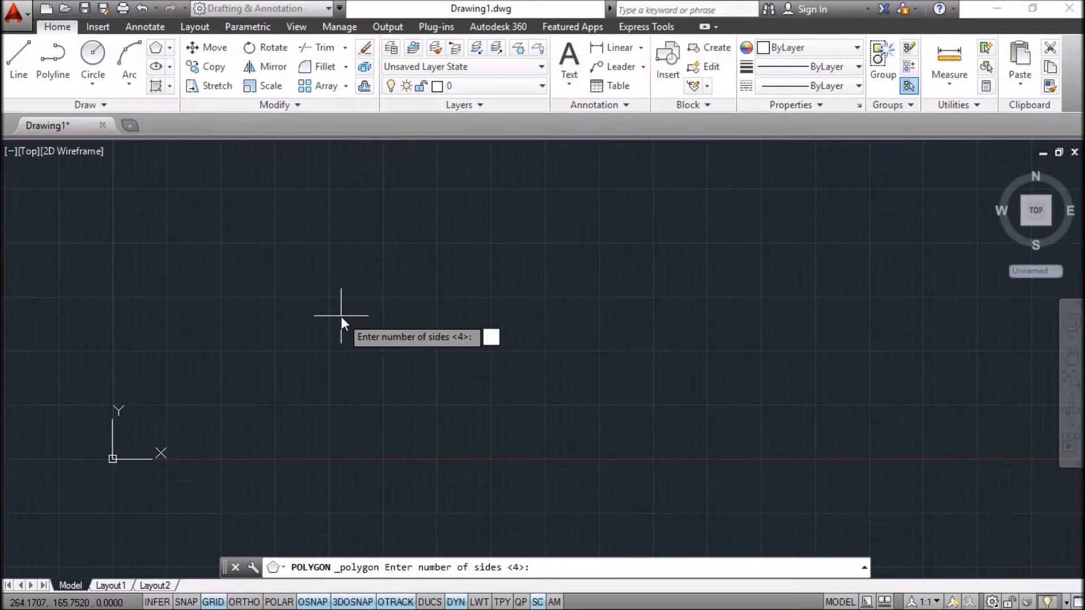
pyautogui.write('8')
pyautogui.press('Return')
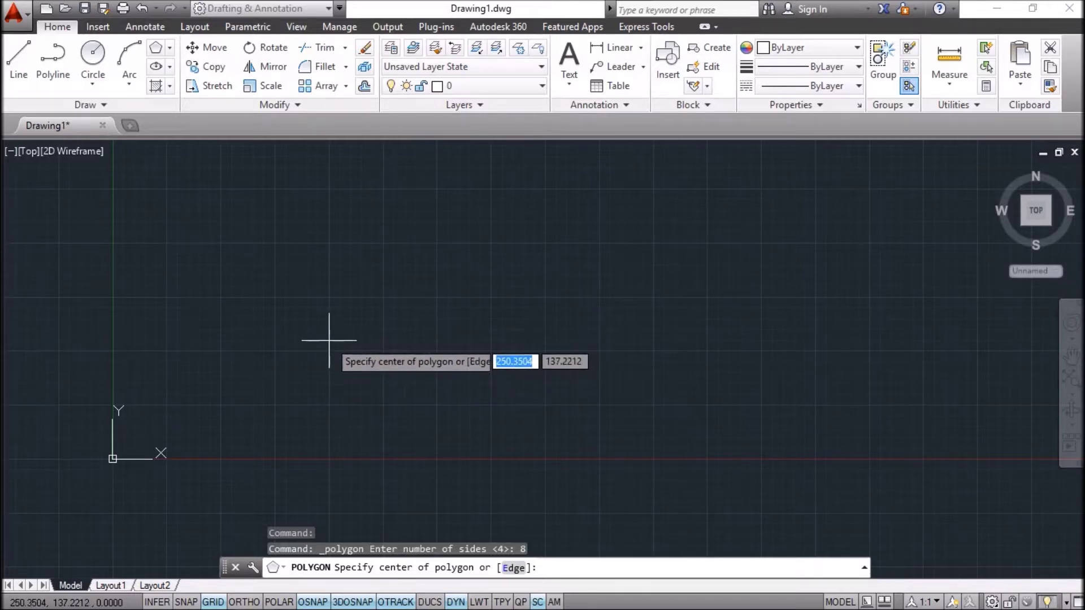
# Draw an octagon inscribed in a radius-100 circle at the picked centre point.
pyautogui.click(329, 340)
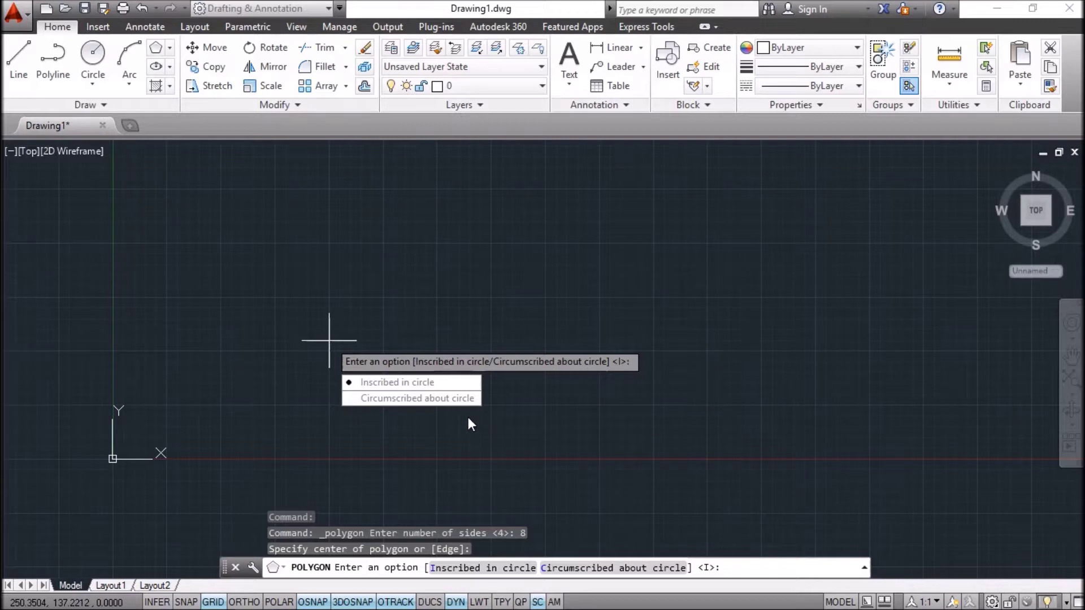
pyautogui.press('Return')
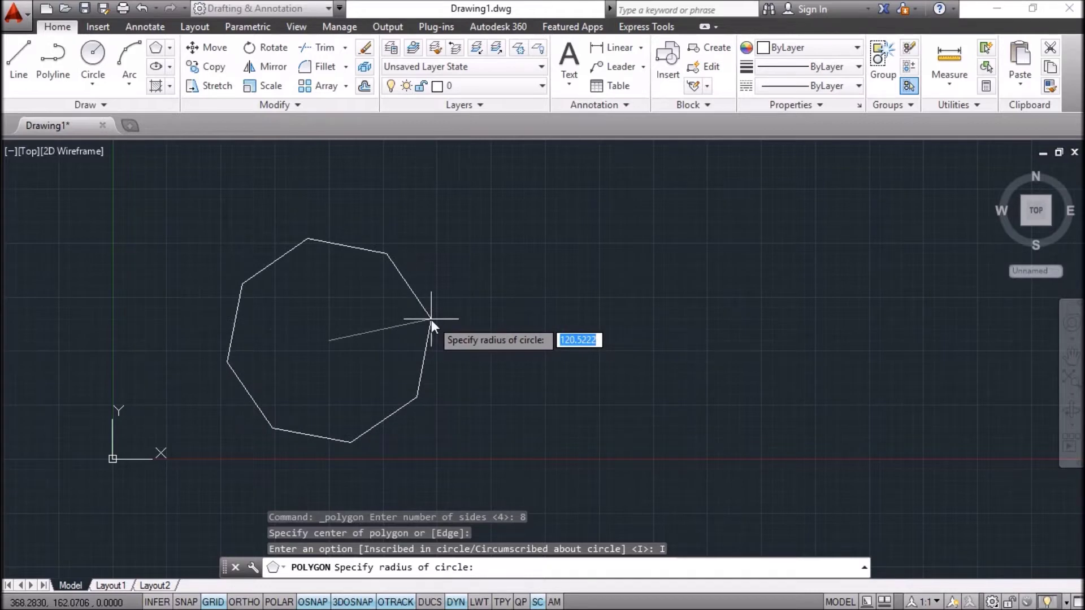
pyautogui.write('100')
pyautogui.press('Return')
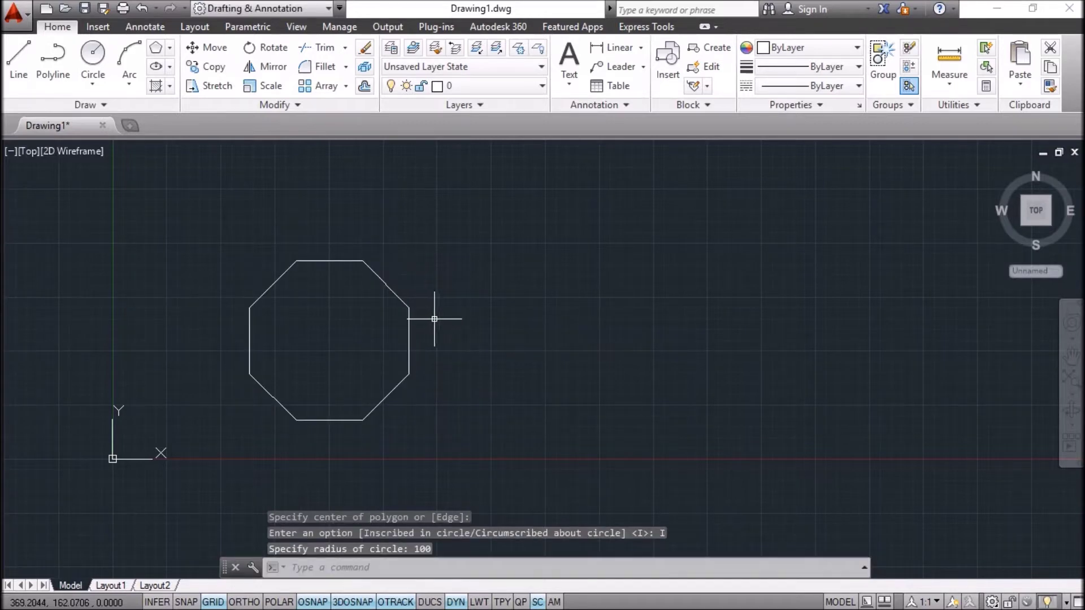
pyautogui.scroll(2, 278, 292)
pyautogui.scroll(-2, 556, 405)
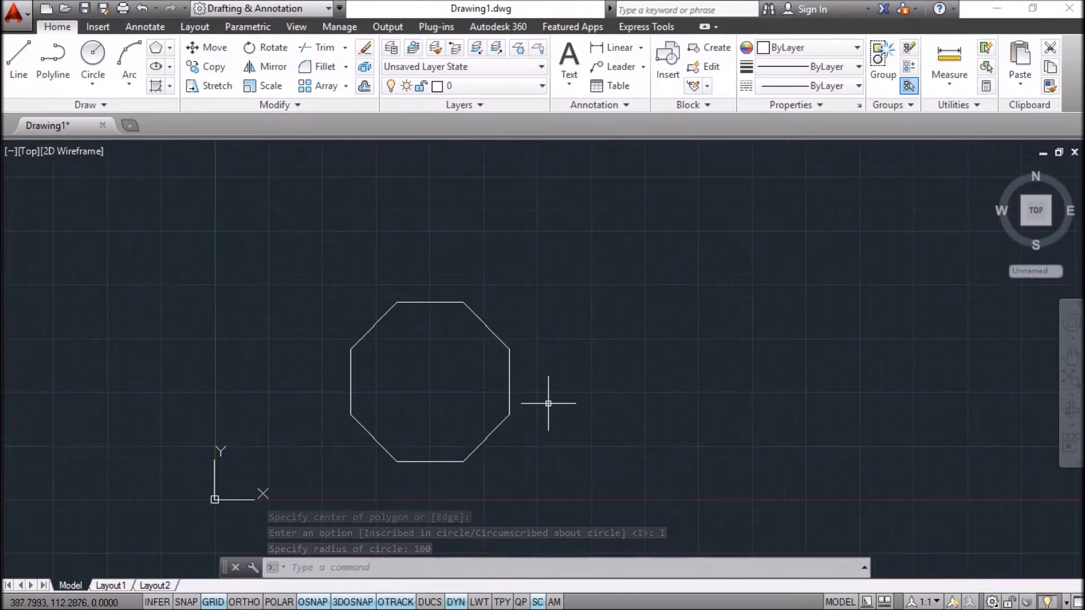
pyautogui.moveTo(552, 405)
pyautogui.mouseDown(button='middle')
pyautogui.moveTo(439, 363)
pyautogui.moveTo(445, 351)
pyautogui.mouseUp(button='middle')
pyautogui.click(156, 47)
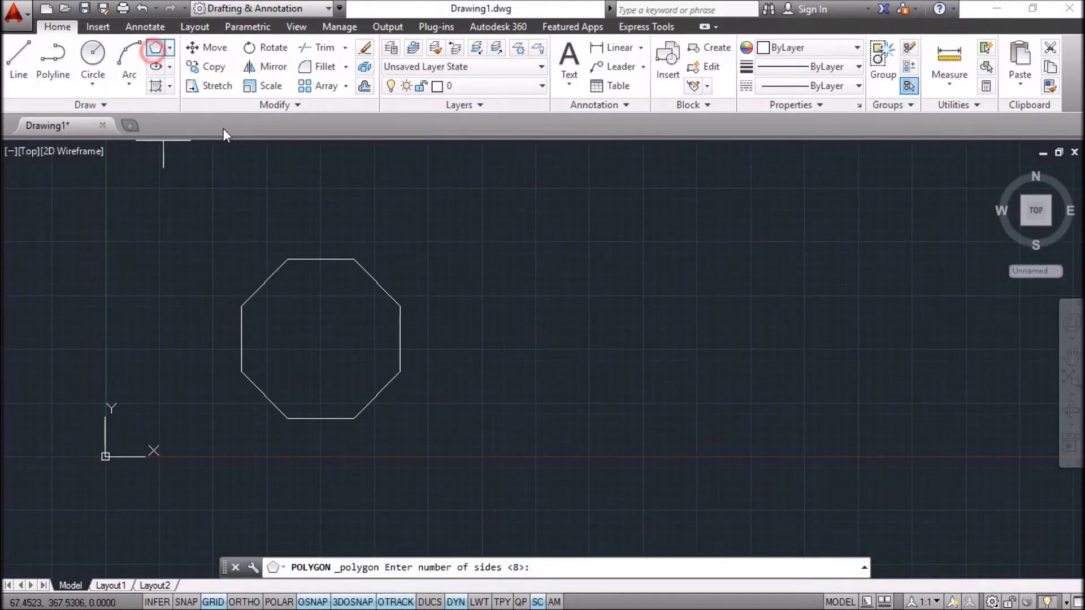
# Draw an 8-sided octagon to the right, circumscribed about a radius-100 circle.
pyautogui.press('Return')
pyautogui.click(544, 339)
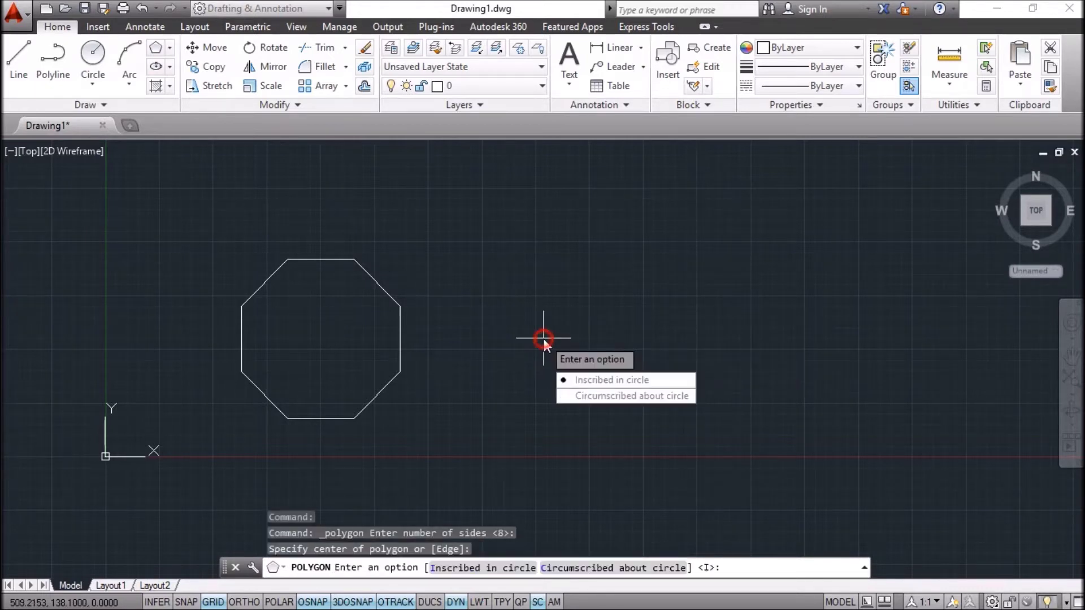
pyautogui.click(601, 396)
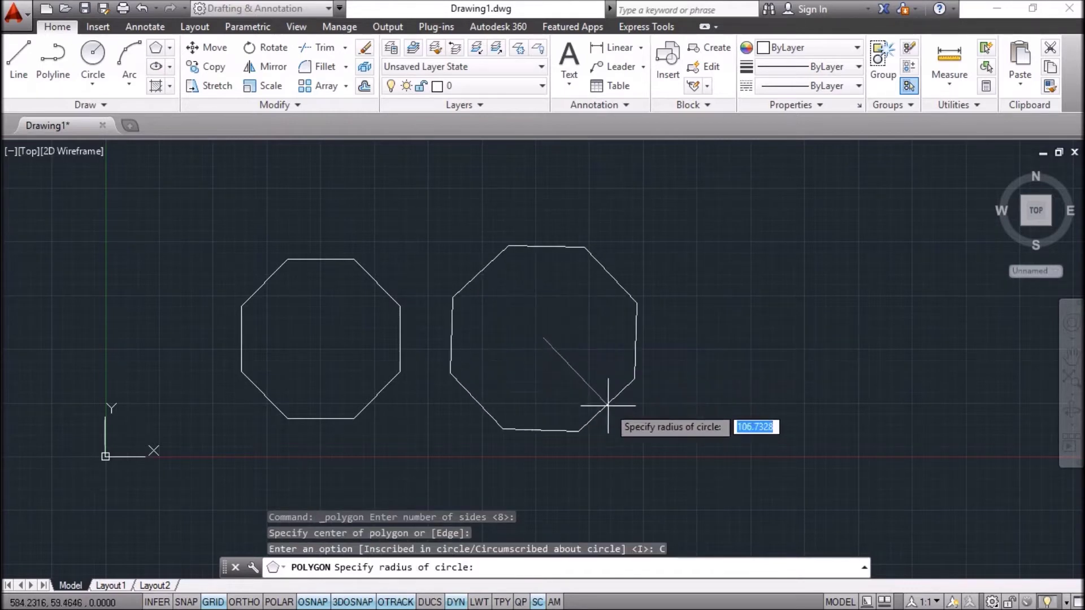
pyautogui.write('100')
pyautogui.press('Return')
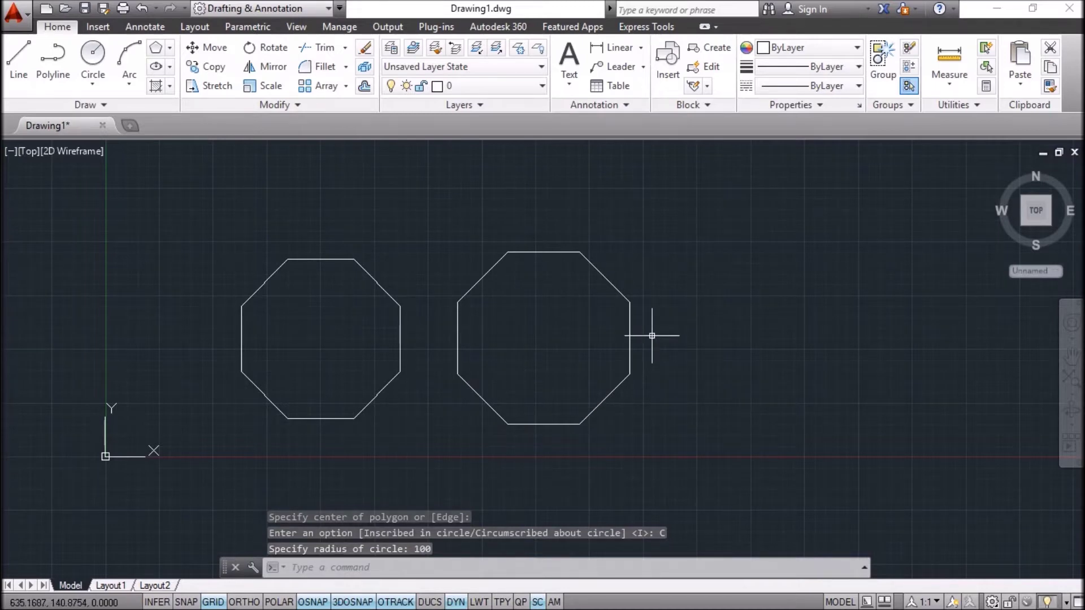
pyautogui.click(81, 55)
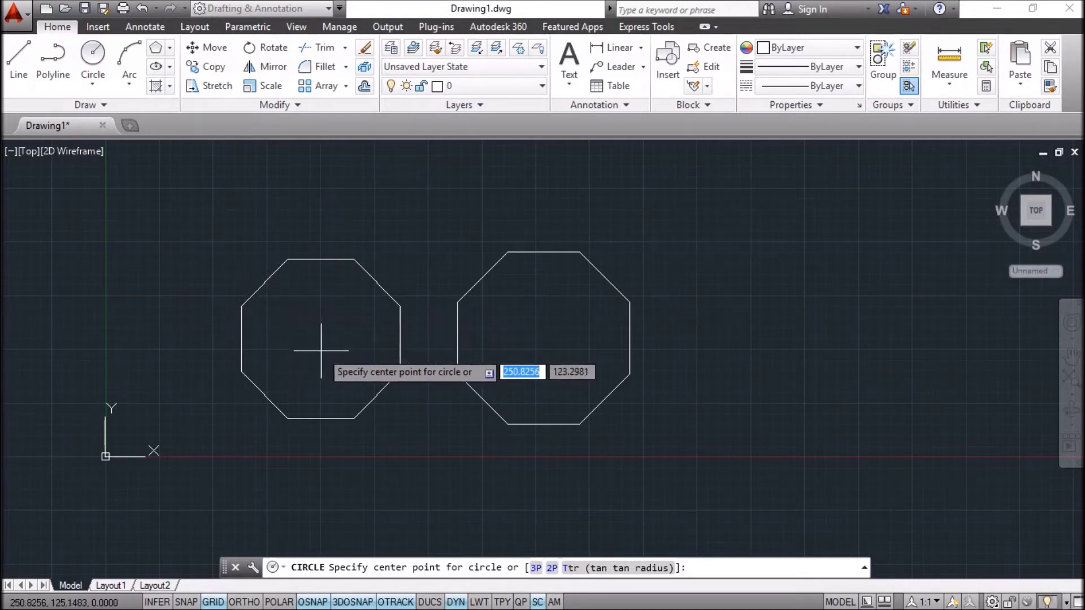
# Turn on the Center object snap and draw a radius-100 circle on the left octagon.
pyautogui.rightClick(321, 602)
pyautogui.click(380, 335)
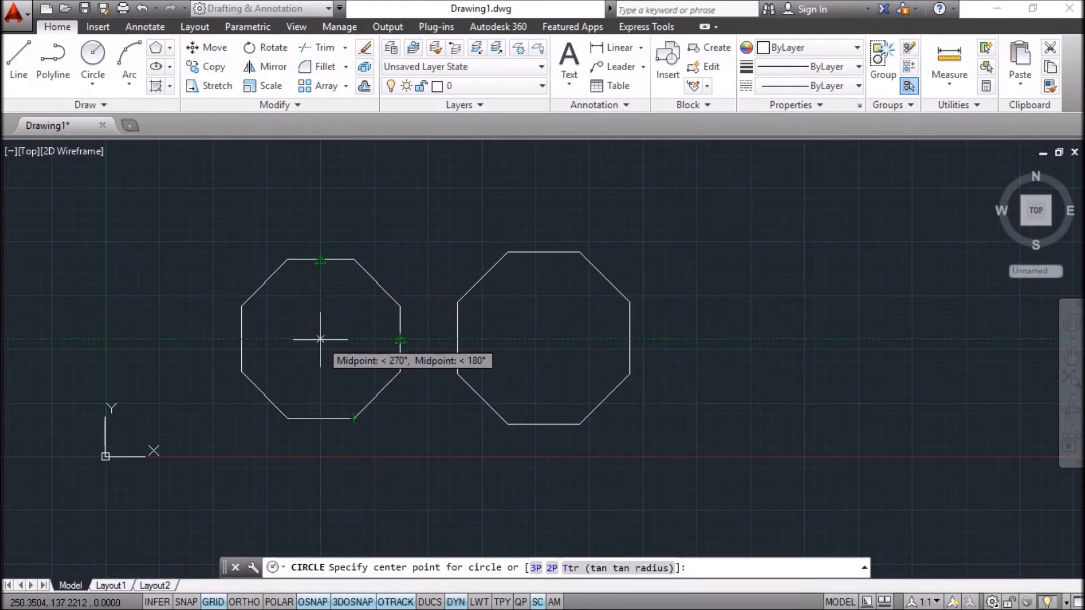
pyautogui.click(320, 339)
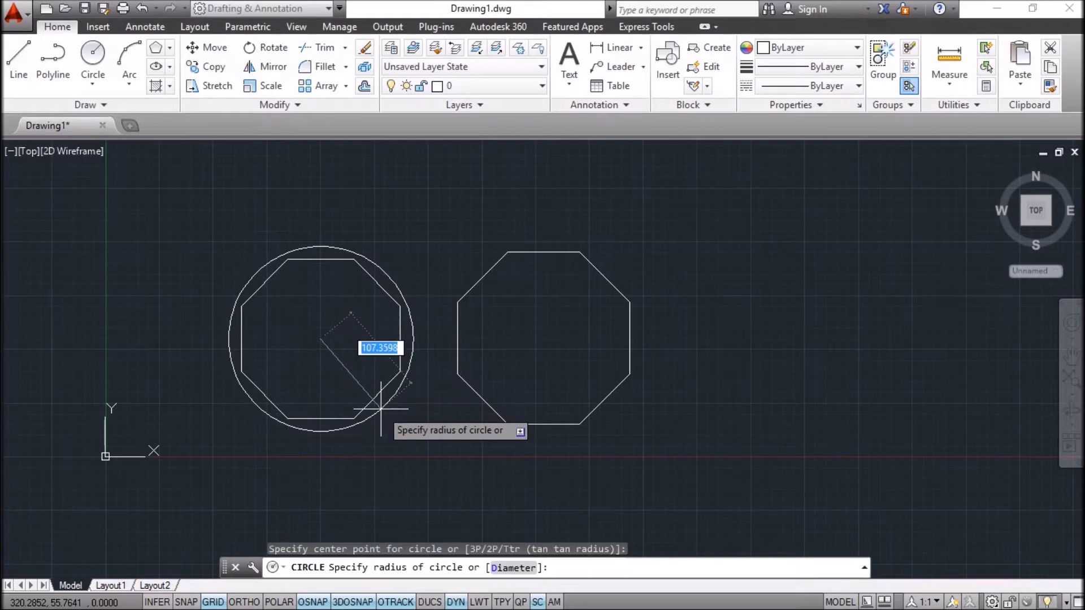
pyautogui.write('100')
pyautogui.press('Return')
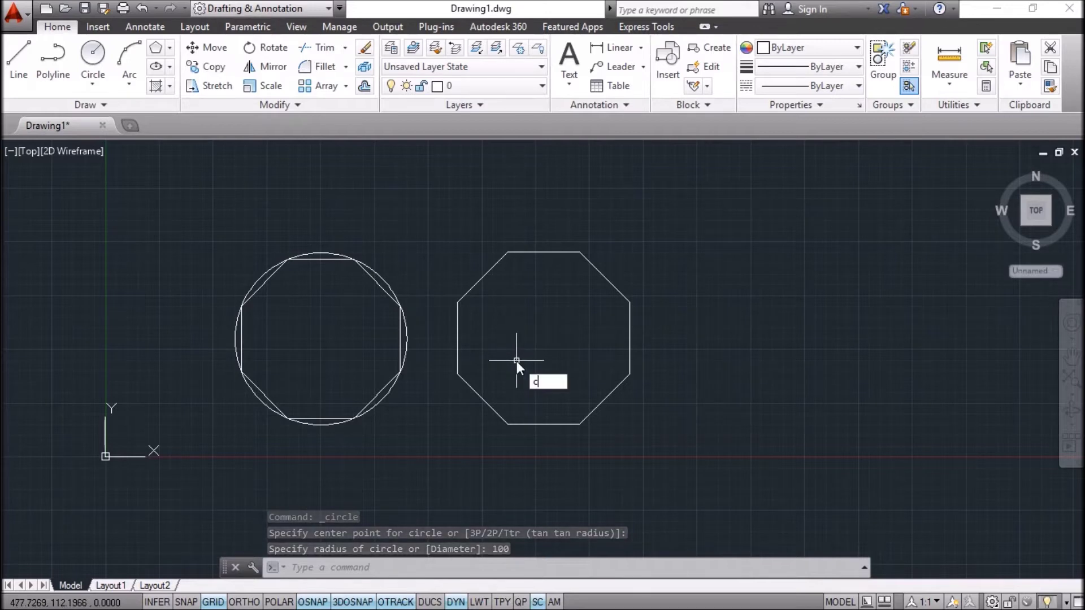
# Draw a radius-100 circle centred on the right octagon and zoom to frame both.
pyautogui.write('c')
pyautogui.press('Return')
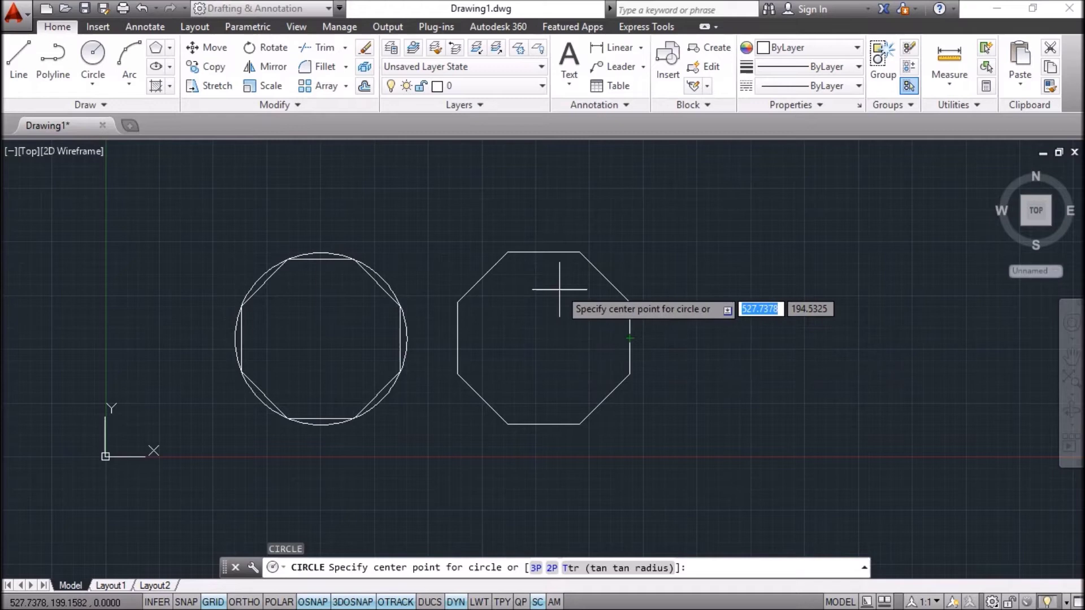
pyautogui.click(543, 337)
pyautogui.write('100')
pyautogui.press('Return')
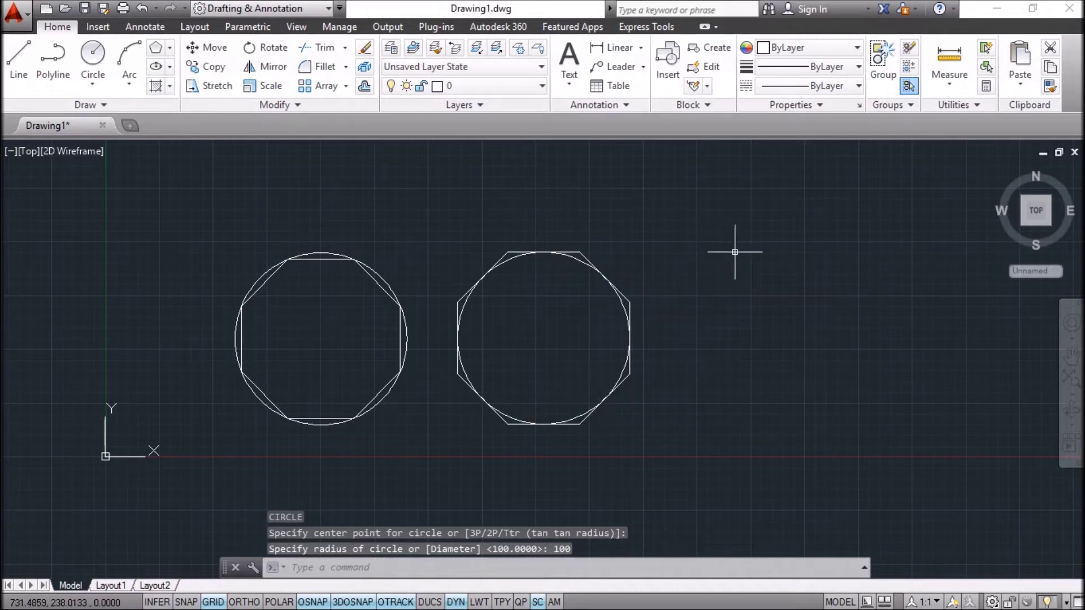
pyautogui.scroll(2, 418, 326)
pyautogui.scroll(3, 465, 320)
pyautogui.scroll(-1, 448, 339)
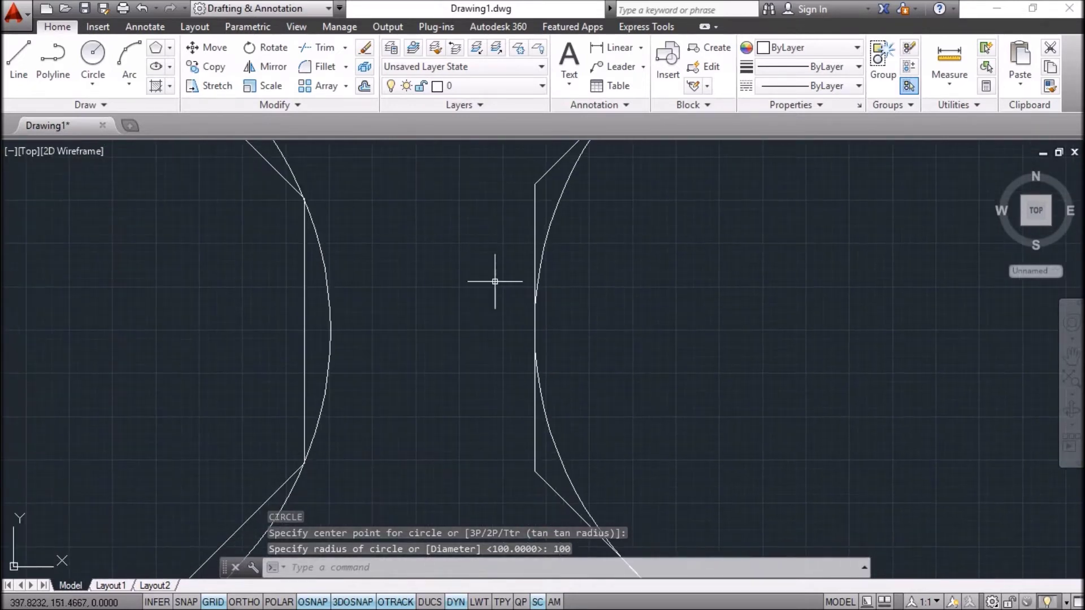
pyautogui.scroll(-2, 497, 283)
pyautogui.scroll(-1, 497, 290)
pyautogui.scroll(-3, 546, 317)
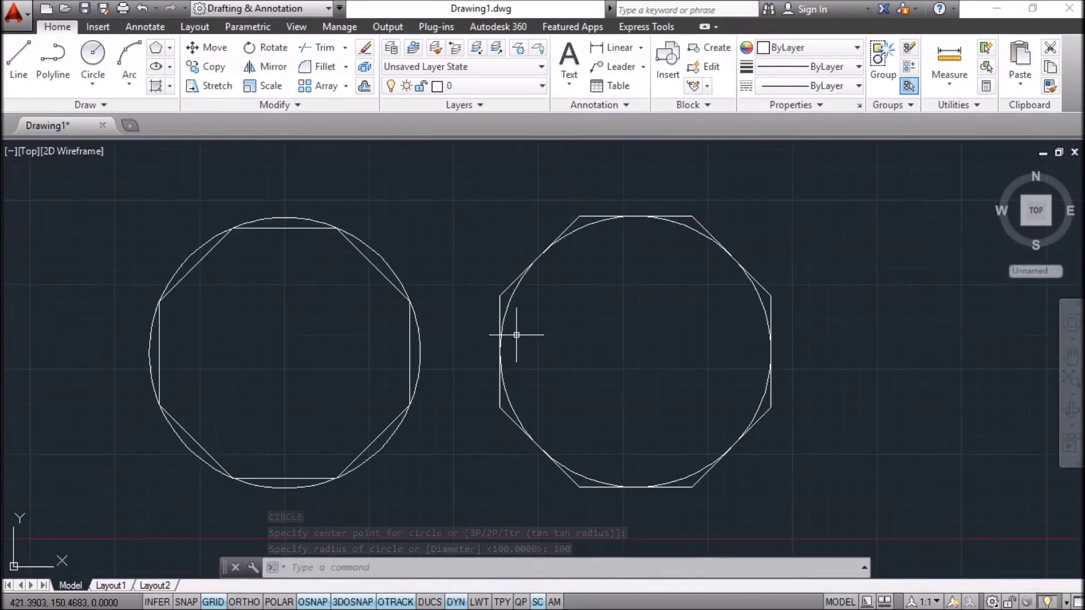
# Window-select both octagons and their circles and delete them.
pyautogui.moveTo(509, 334); pyautogui.dragTo(533, 327, button='middle')
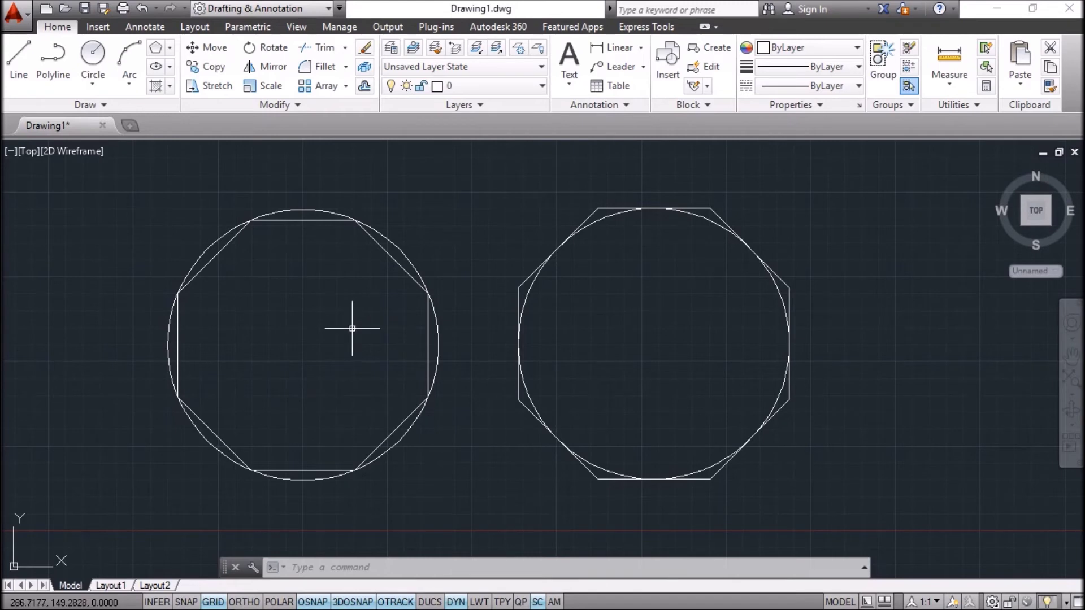
pyautogui.scroll(-2, 568, 266)
pyautogui.click(725, 192)
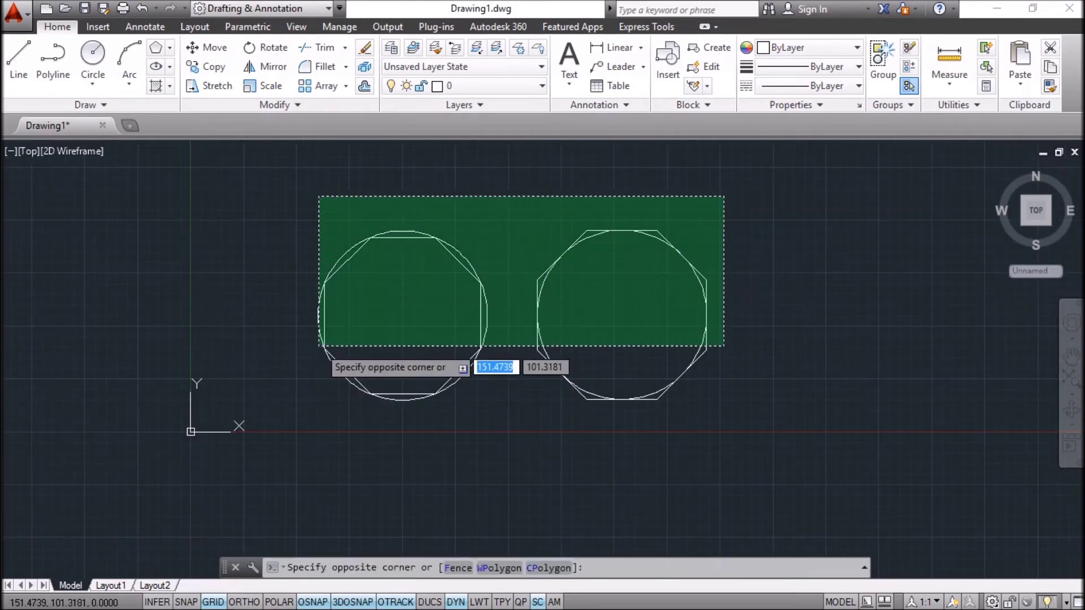
pyautogui.click(318, 346)
pyautogui.press('Delete')
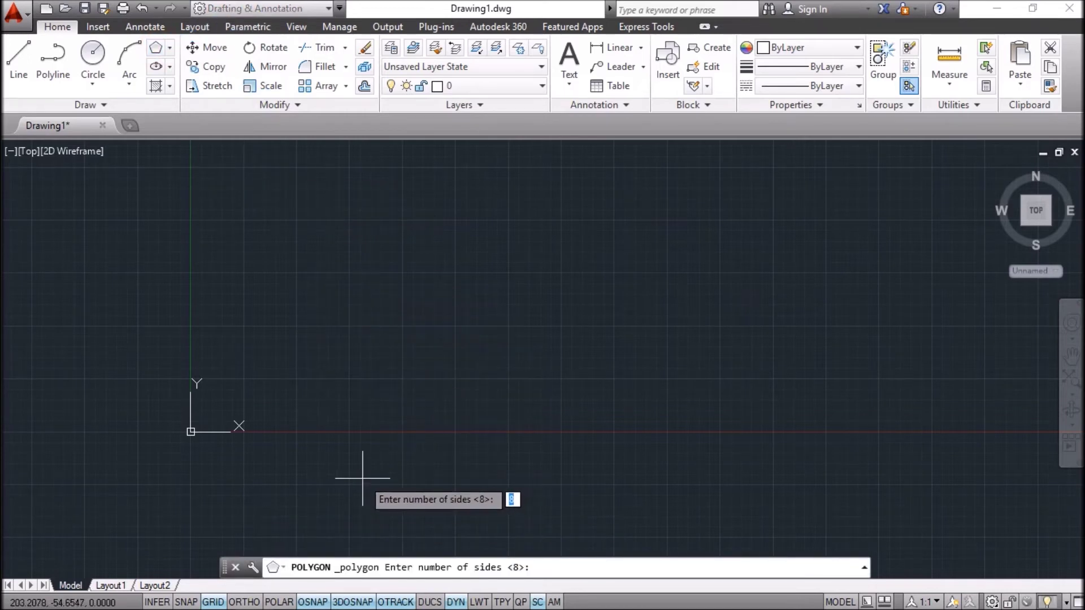
# Draw an 8-sided octagon by the Edge option, with a 50-unit edge from the picked endpoint.
pyautogui.press('Return')
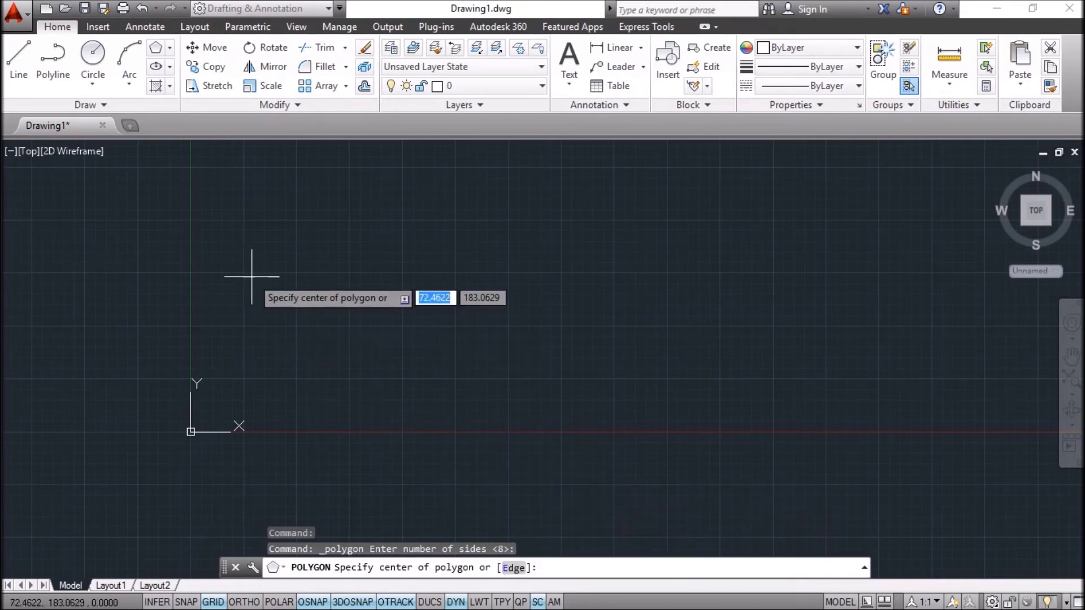
pyautogui.write('e')
pyautogui.press('Return')
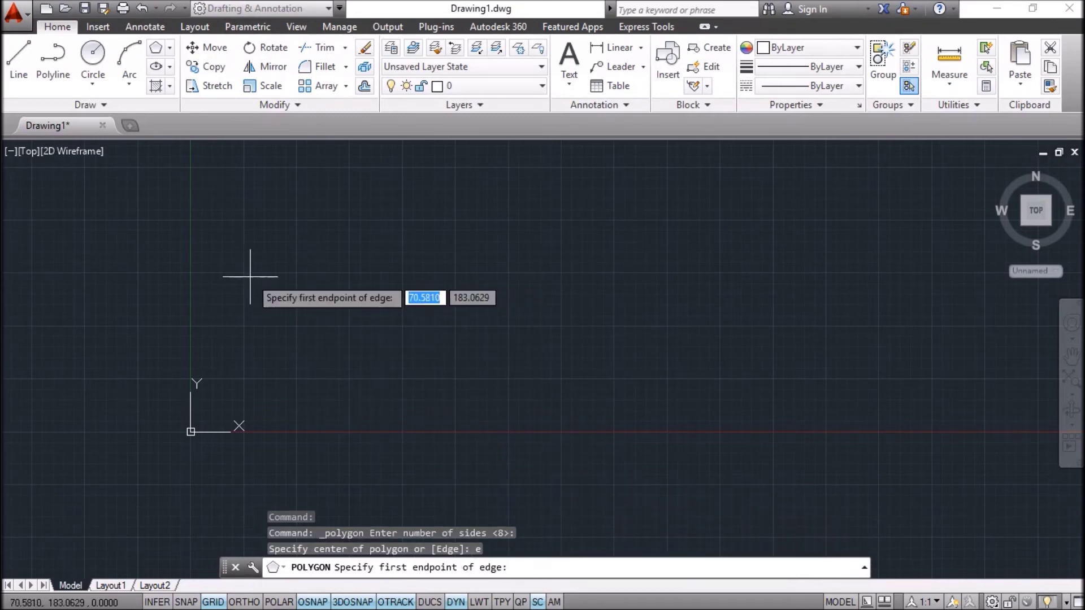
pyautogui.click(253, 376)
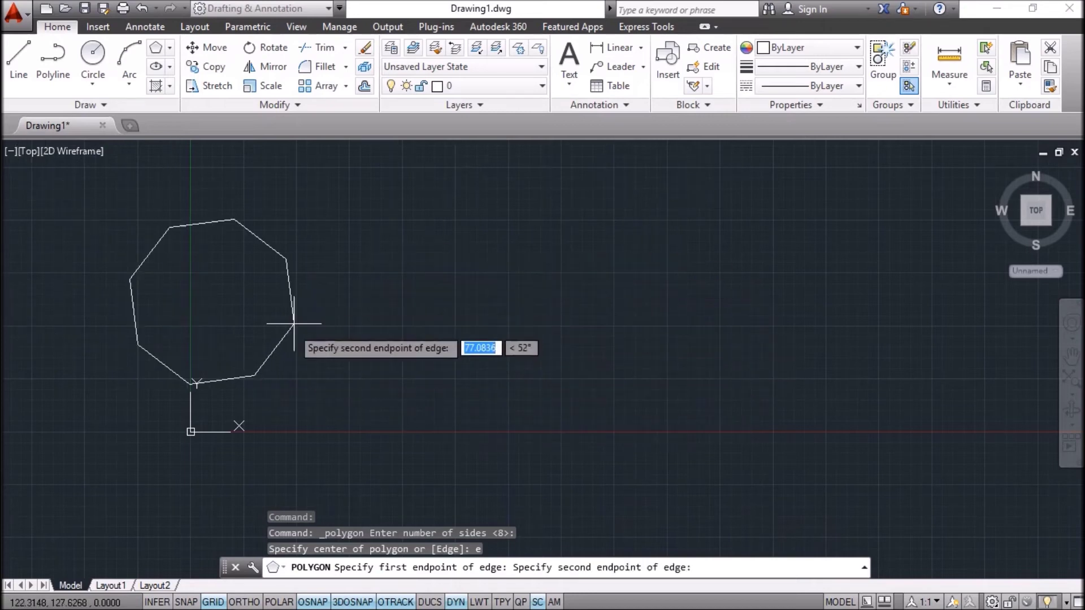
pyautogui.scroll(-3, 359, 322)
pyautogui.scroll(5, 442, 412)
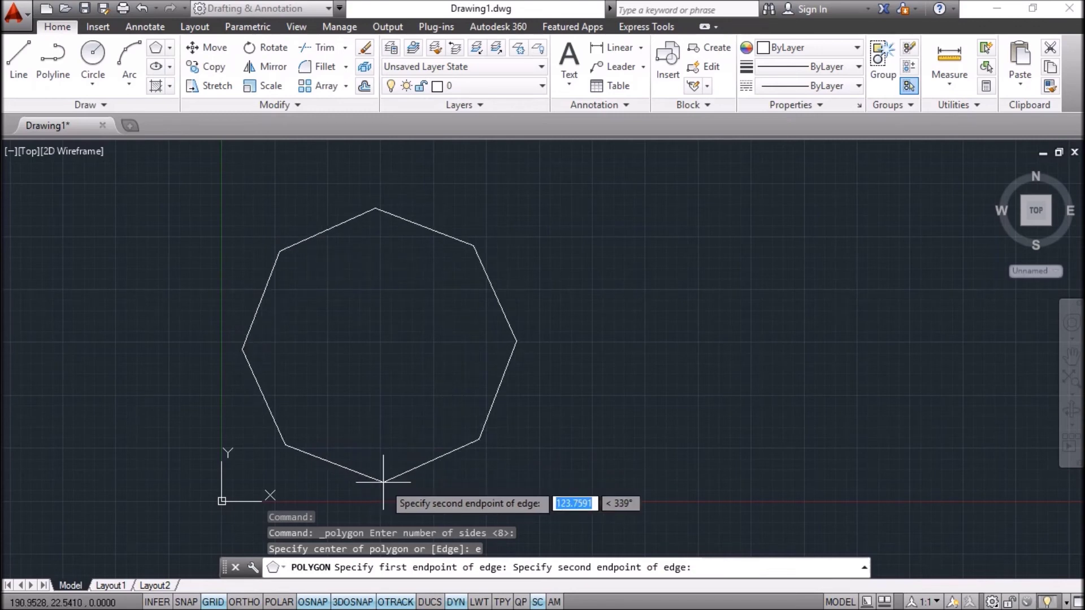
pyautogui.write('50')
pyautogui.press('Return')
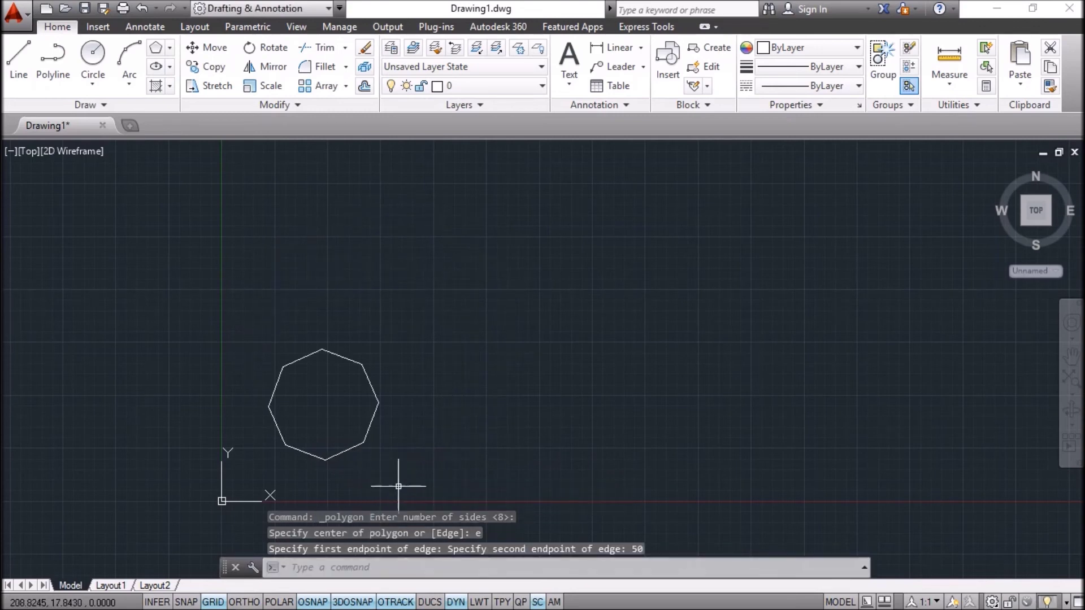
pyautogui.scroll(2, 309, 433)
pyautogui.scroll(2, 327, 366)
pyautogui.scroll(2, 327, 365)
pyautogui.click(950, 56)
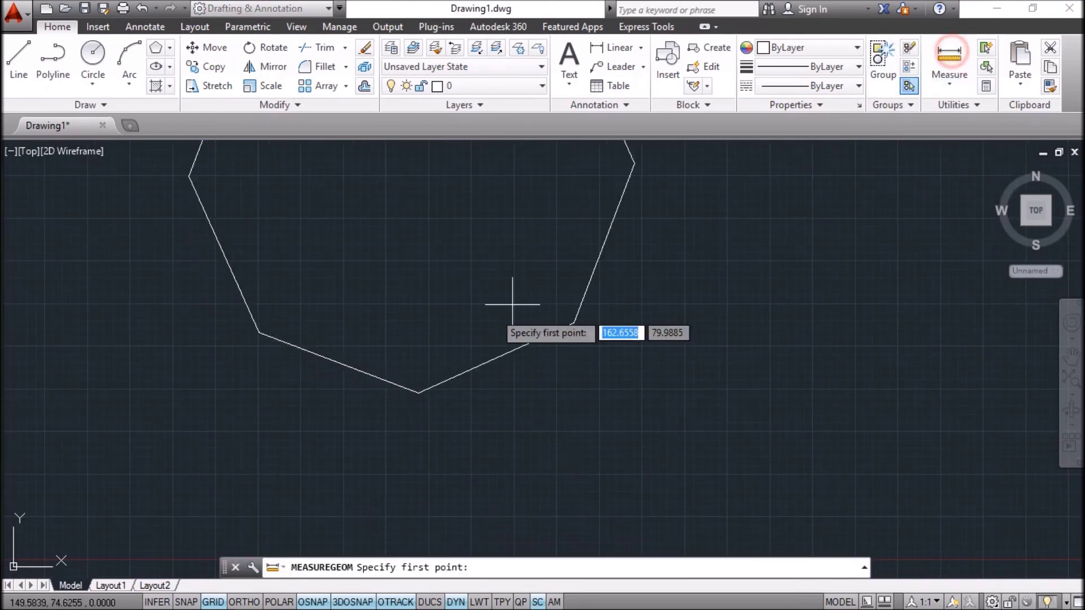
# Measure the distance between two adjacent octagon vertices, confirming 50.0000.
pyautogui.click(257, 334)
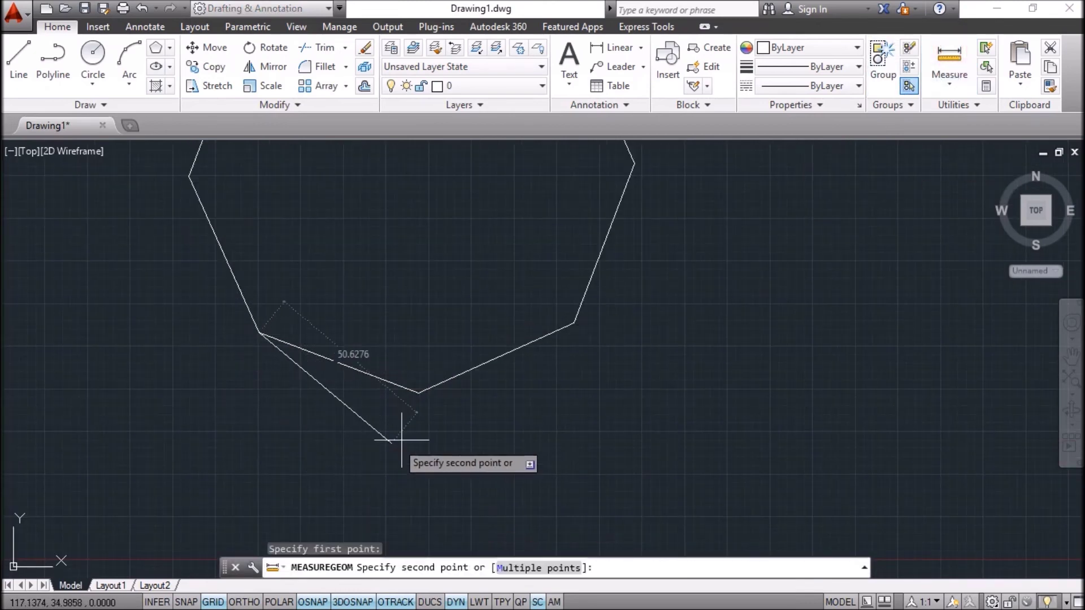
pyautogui.click(422, 397)
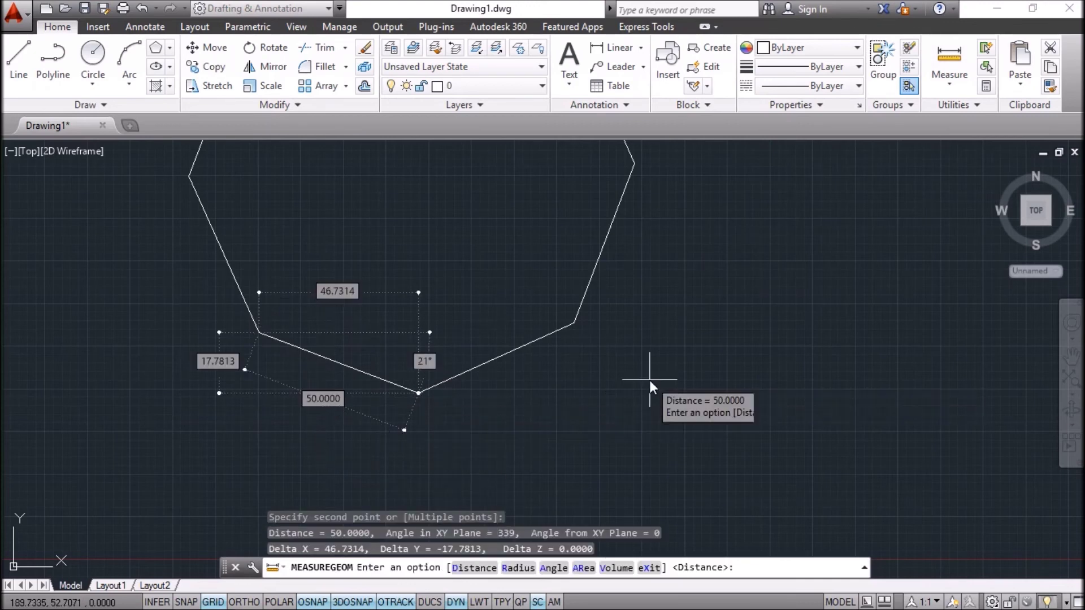
pyautogui.press('Escape')
# Window-select the octagon and erase it.
pyautogui.click(646, 183)
pyautogui.click(515, 324)
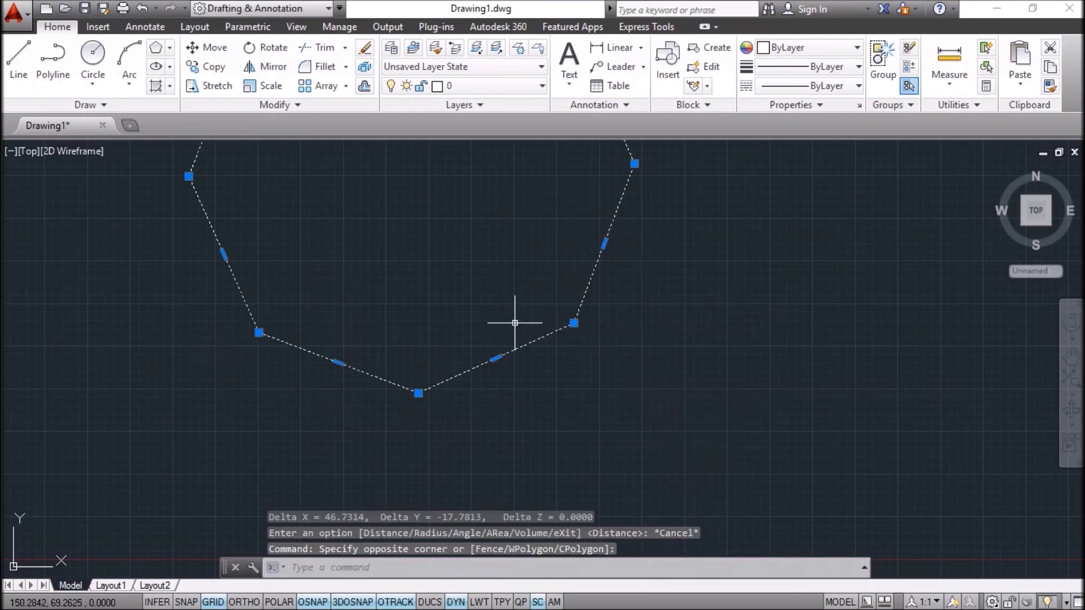
pyautogui.press('Delete')
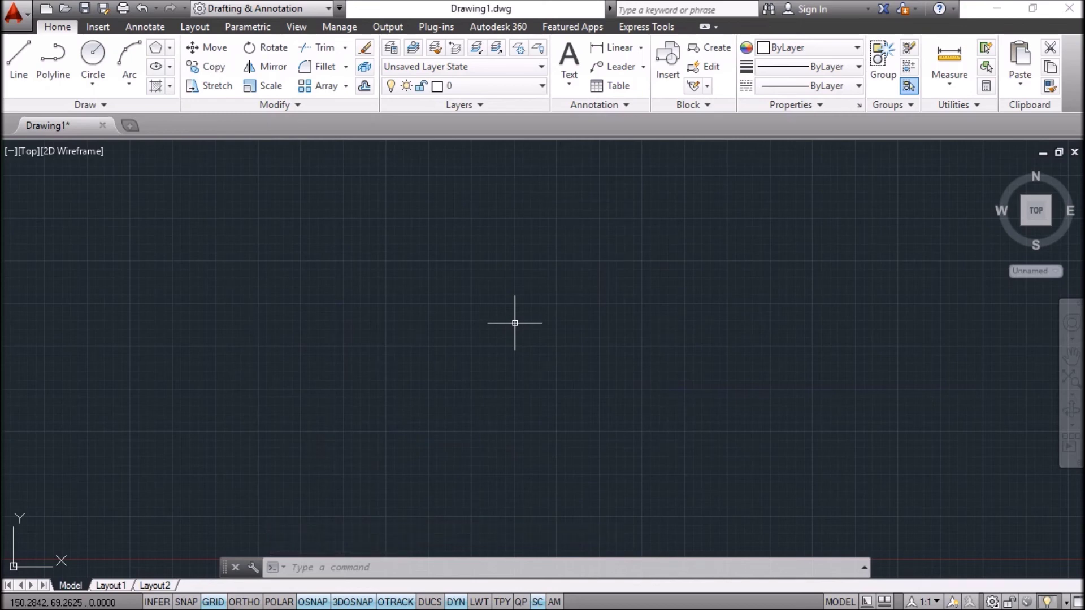
pyautogui.scroll(-2, 492, 315)
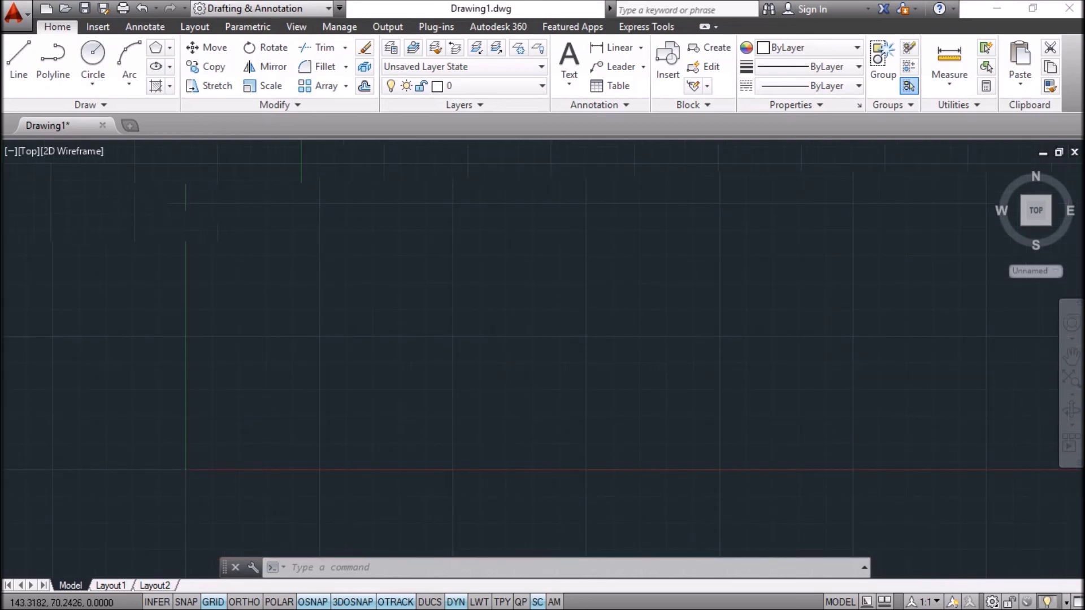